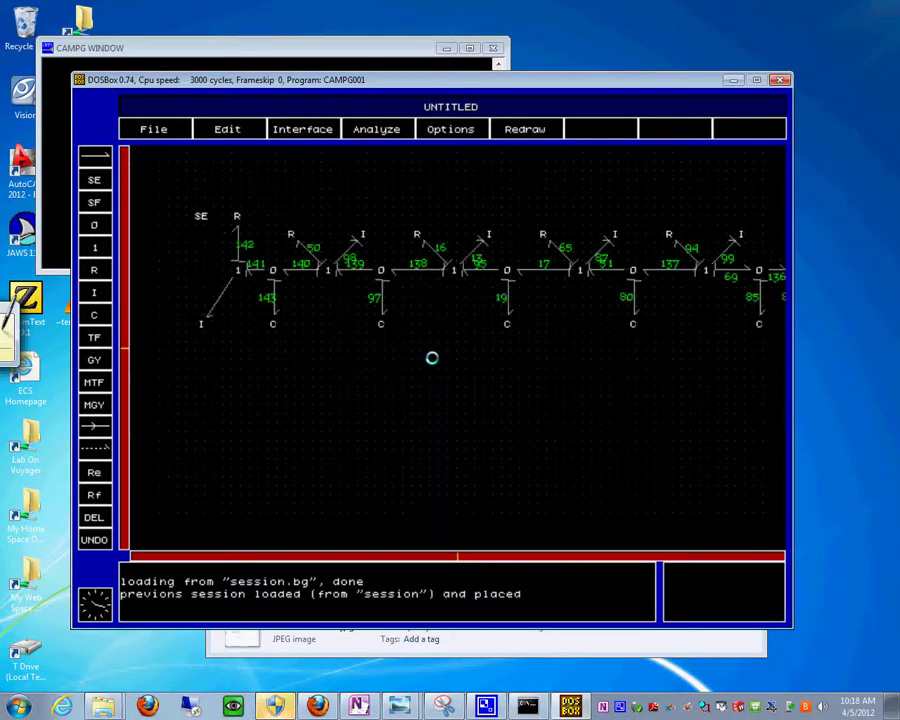
Start a new, empty bond graph model in CAMP-G in place of the loaded session.
{"action": "left_click", "coordinate": [155, 130]}
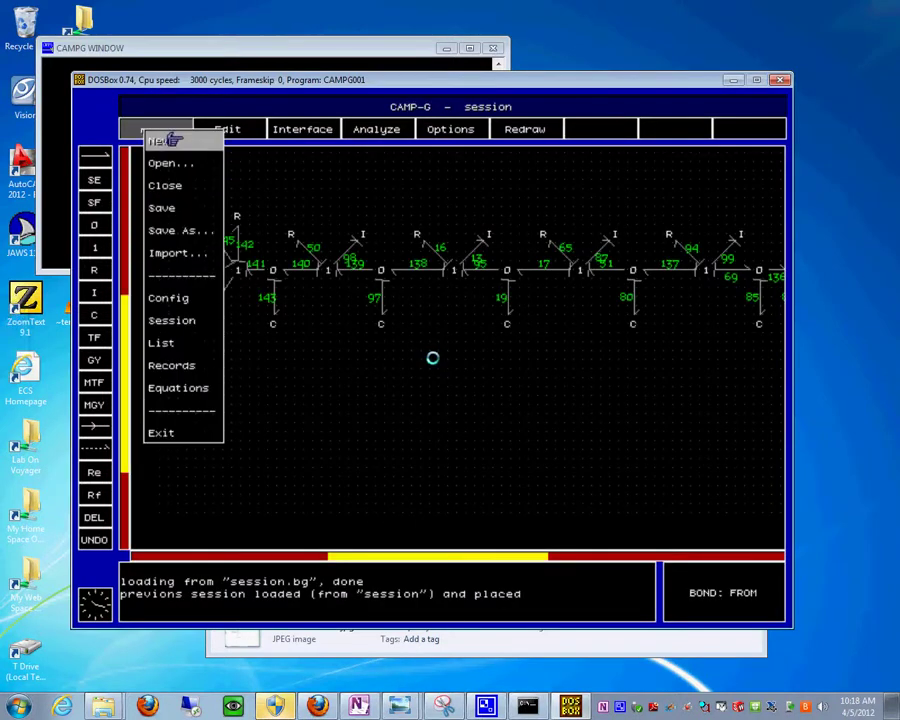
{"action": "left_click", "coordinate": [160, 142]}
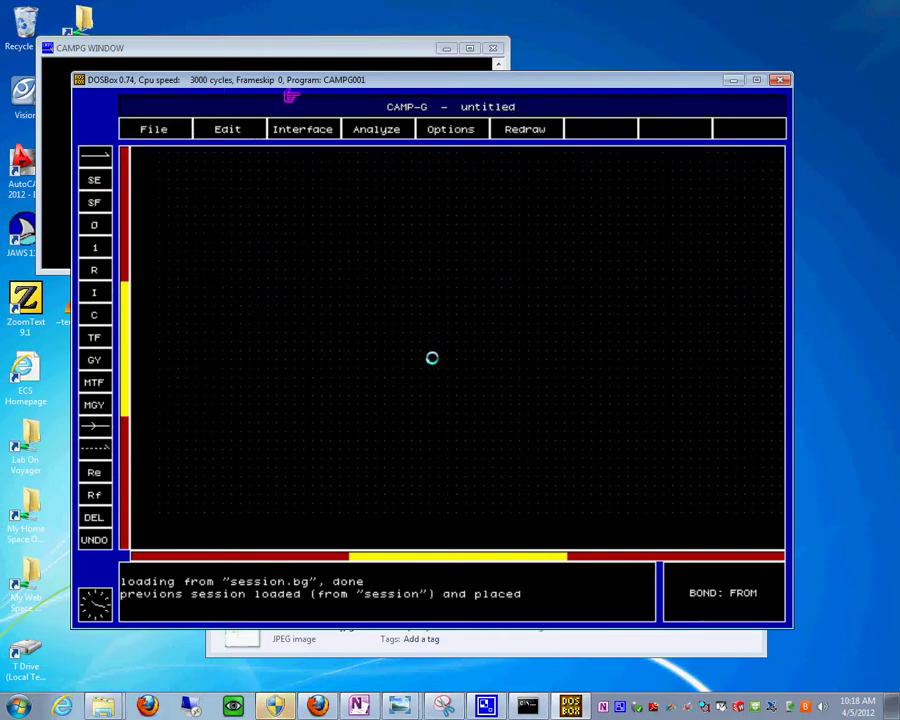
{"action": "key", "text": "alt+Tab"}
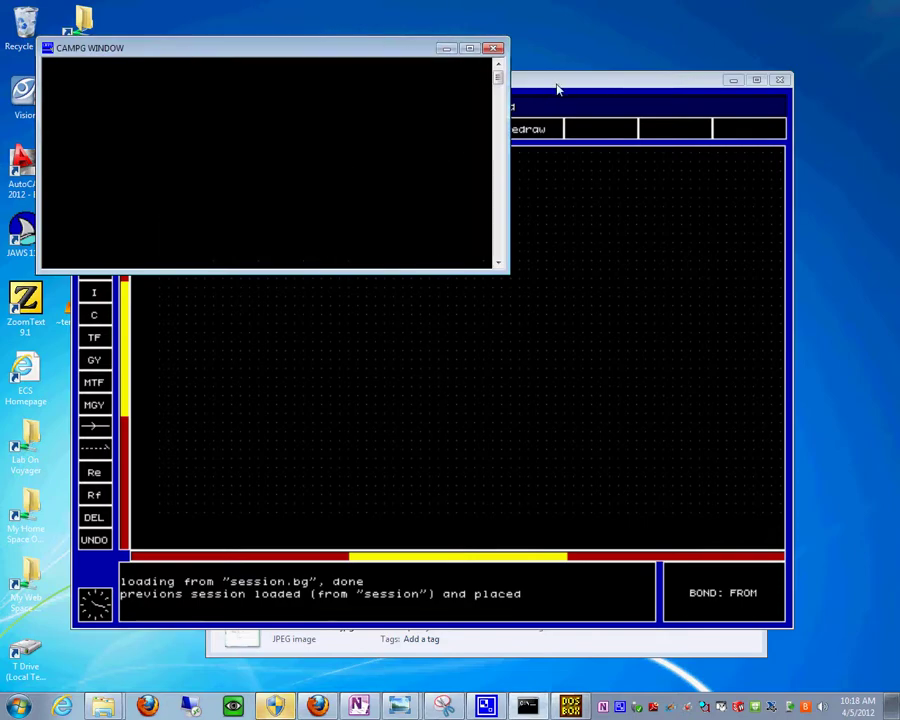
{"action": "left_click", "coordinate": [556, 92]}
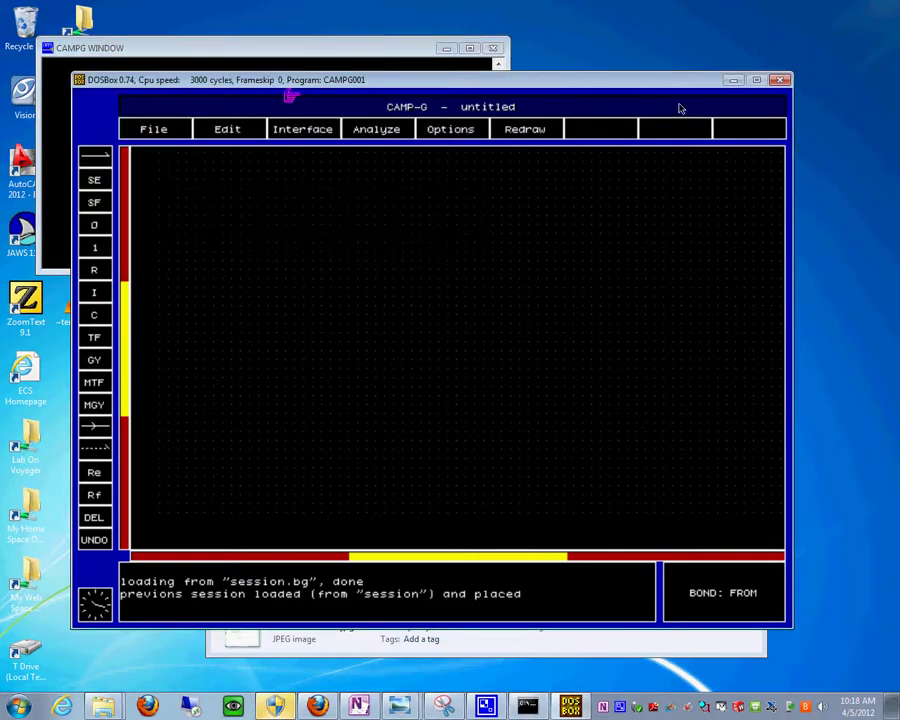
Arrange the CAMP-G window and the Snipping Tool sketch side by side so the hand-drawn bond graph can be followed.
{"action": "left_click_drag", "start_coordinate": [585, 89], "coordinate": [879, 185]}
{"action": "left_click", "coordinate": [214, 334]}
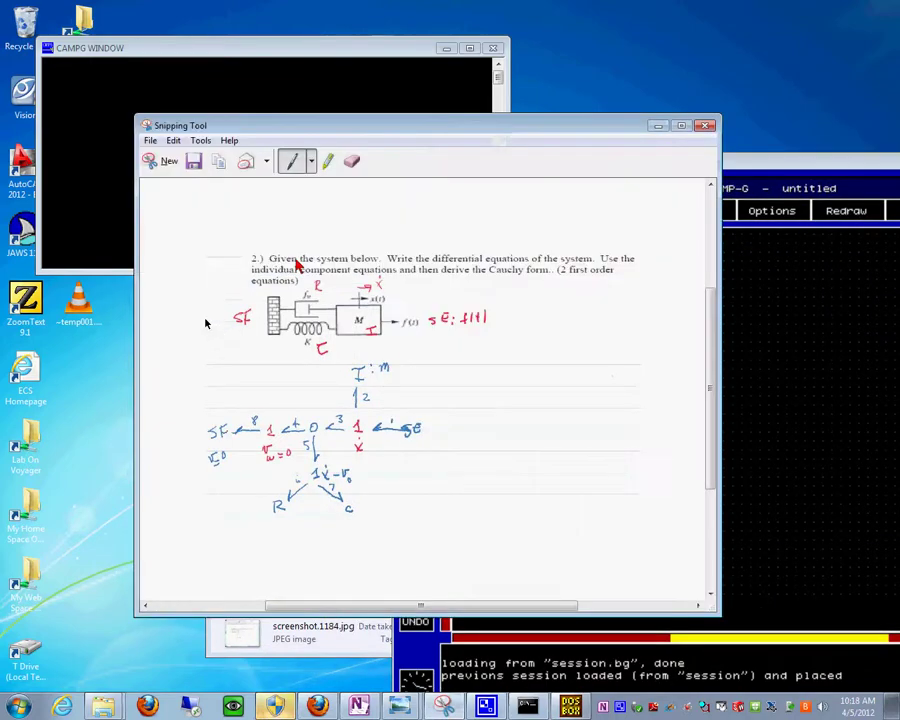
{"action": "left_click_drag", "start_coordinate": [362, 131], "coordinate": [222, 128]}
{"action": "left_click", "coordinate": [656, 287]}
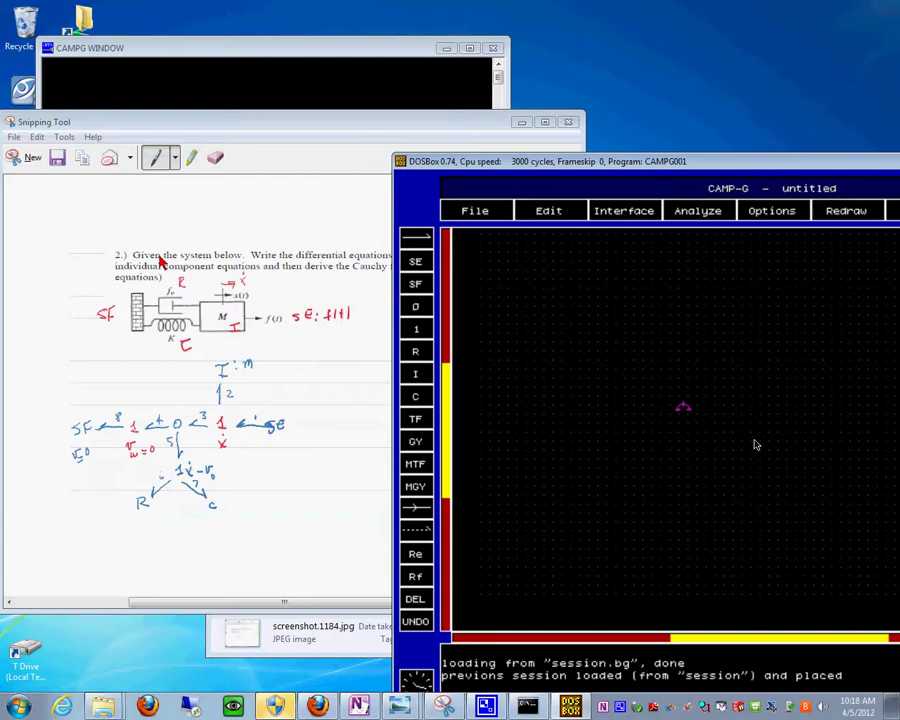
Place an SE source and a 1-junction to its left, and draw a bond from SE to the junction.
{"action": "left_click", "coordinate": [693, 414]}
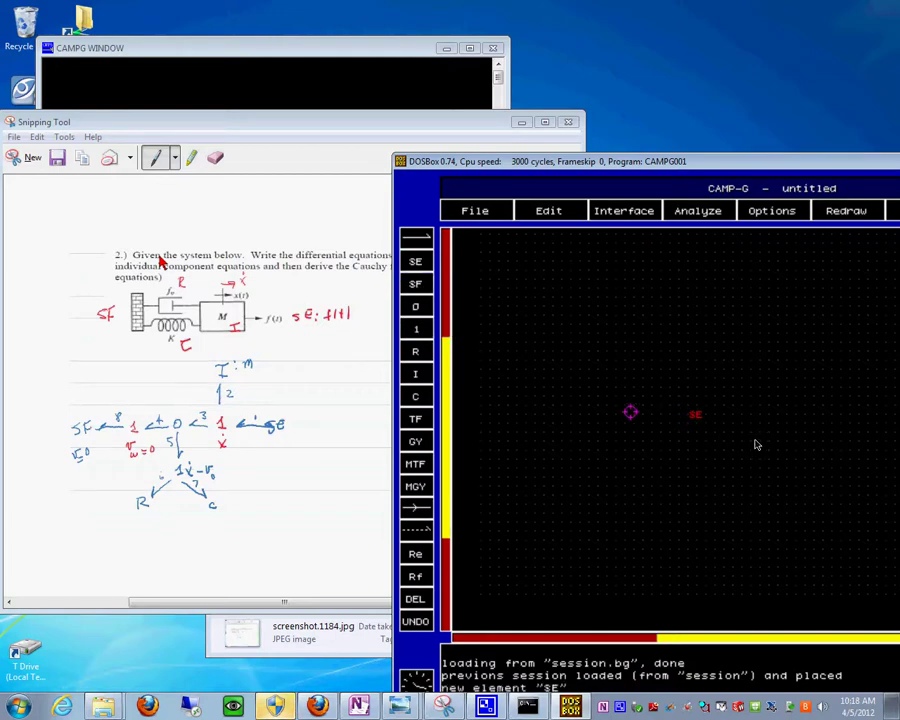
{"action": "left_click", "coordinate": [634, 415]}
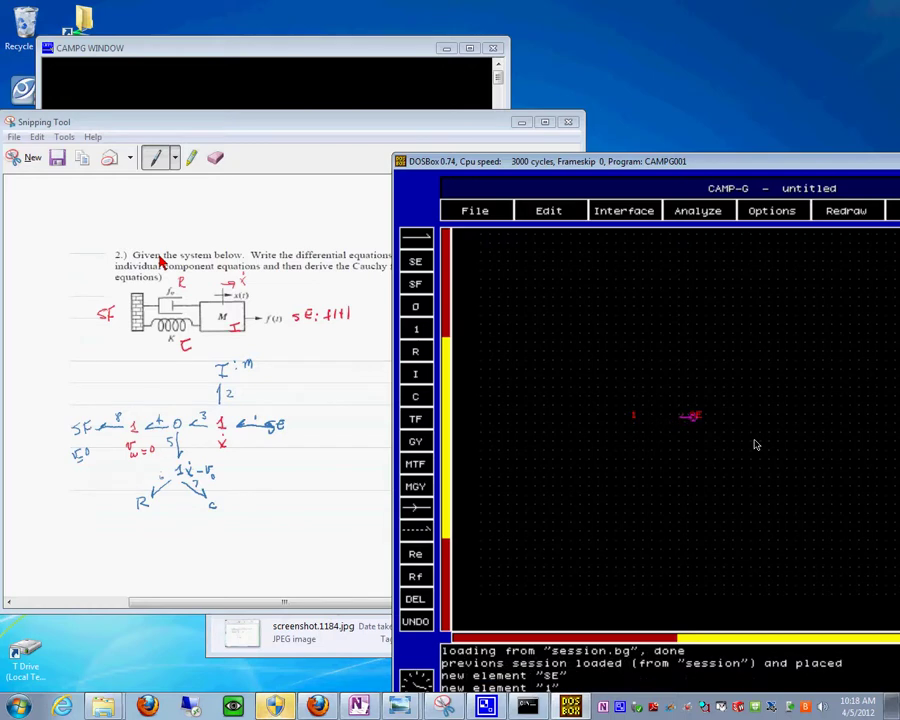
{"action": "left_click", "coordinate": [690, 415]}
{"action": "left_click", "coordinate": [636, 414]}
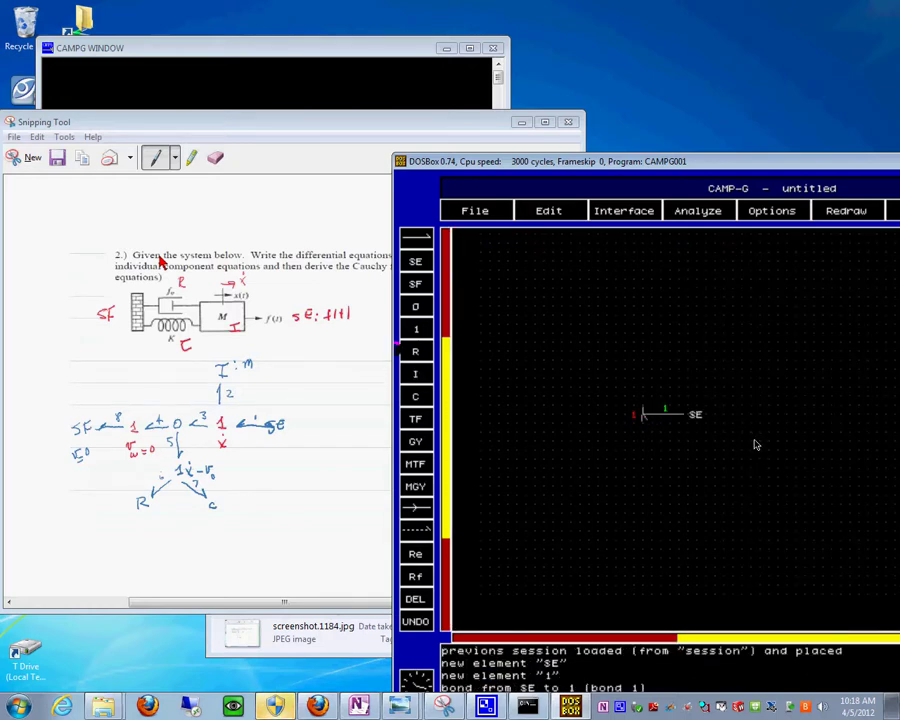
Add an I element above the 1-junction and draw a bond from the junction to it.
{"action": "left_click", "coordinate": [430, 357]}
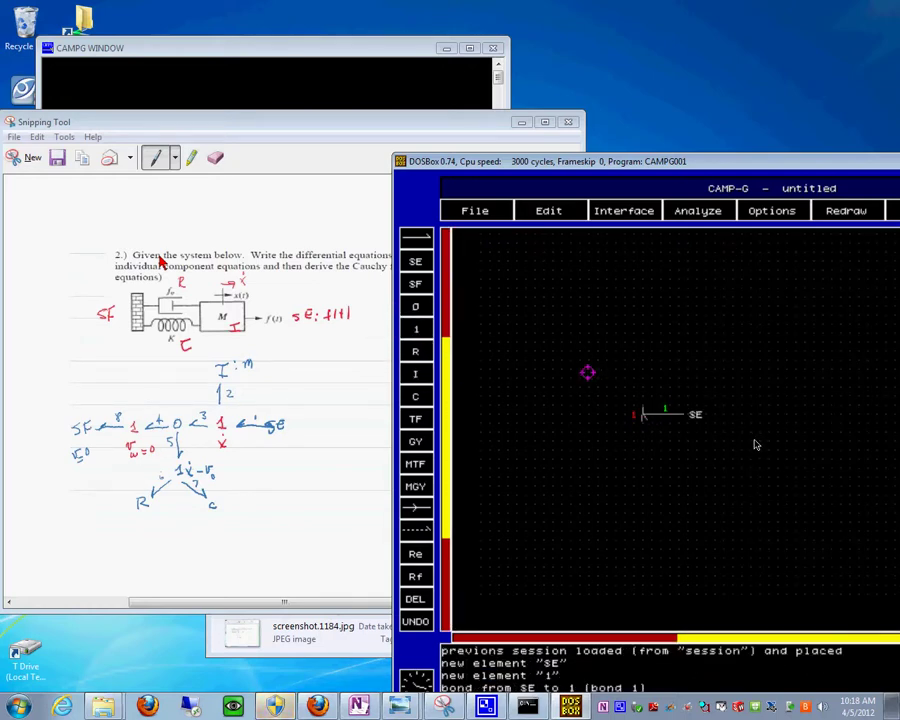
{"action": "left_click", "coordinate": [632, 351]}
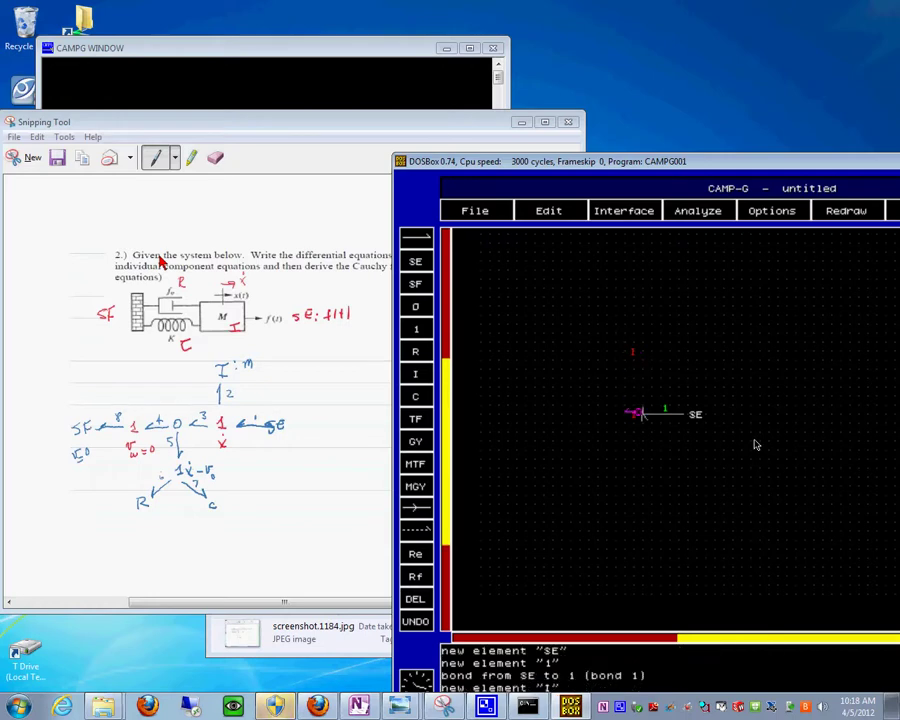
{"action": "left_click", "coordinate": [636, 413]}
{"action": "left_click", "coordinate": [632, 352]}
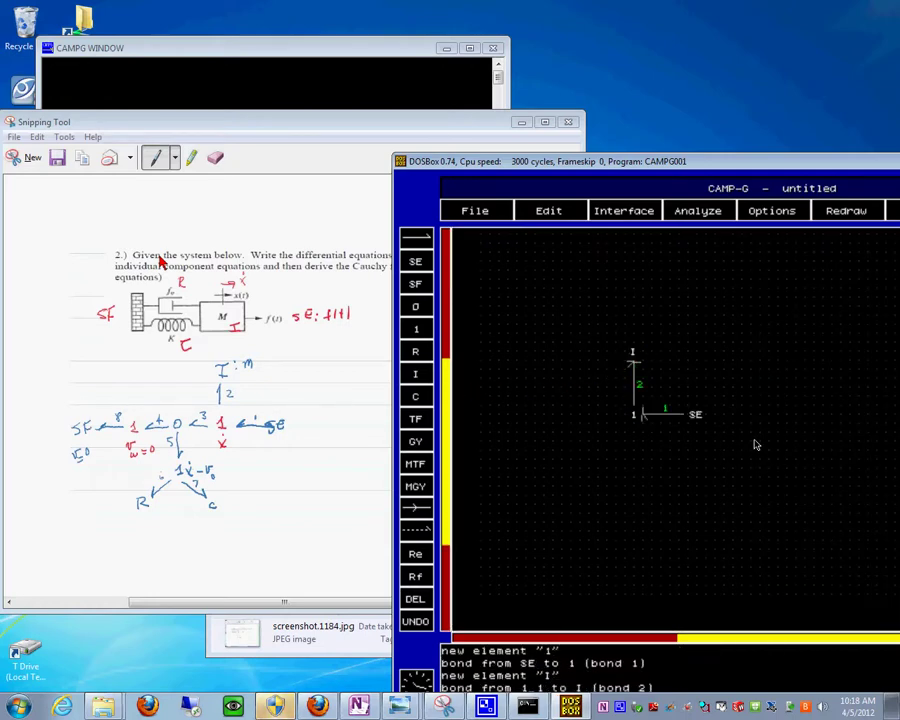
Add a 0-junction to the left of the 1-junction and draw a bond from the 1-junction to it.
{"action": "left_click", "coordinate": [415, 330]}
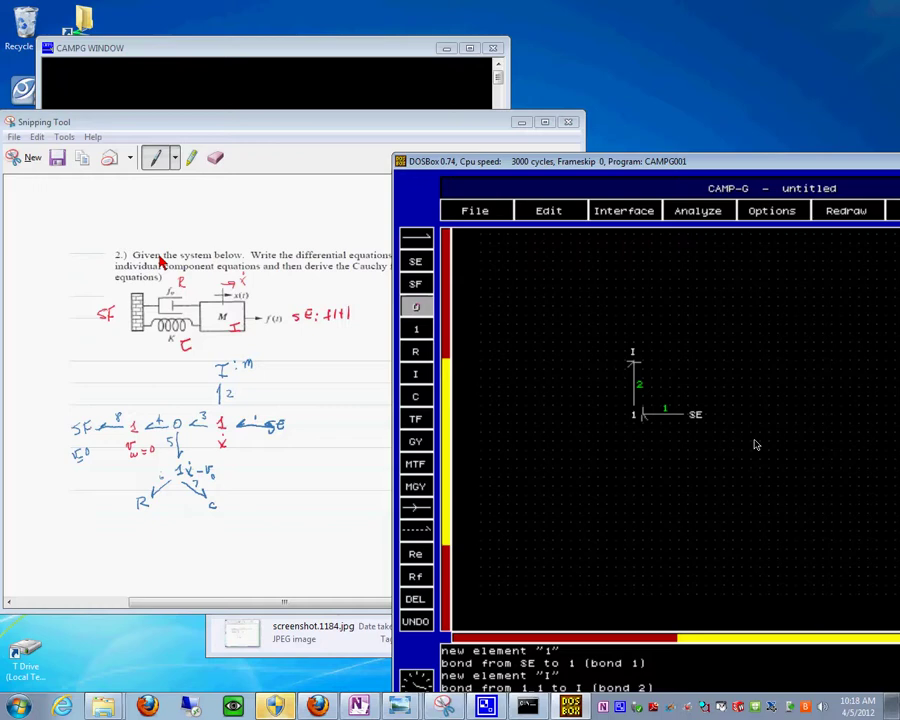
{"action": "left_click", "coordinate": [594, 418]}
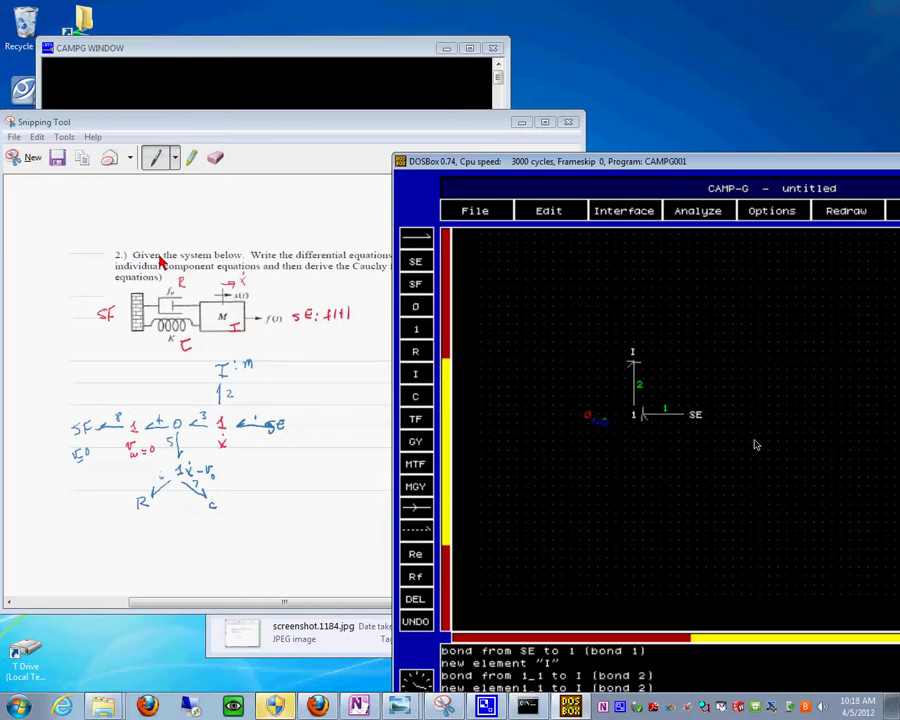
{"action": "left_click", "coordinate": [592, 416]}
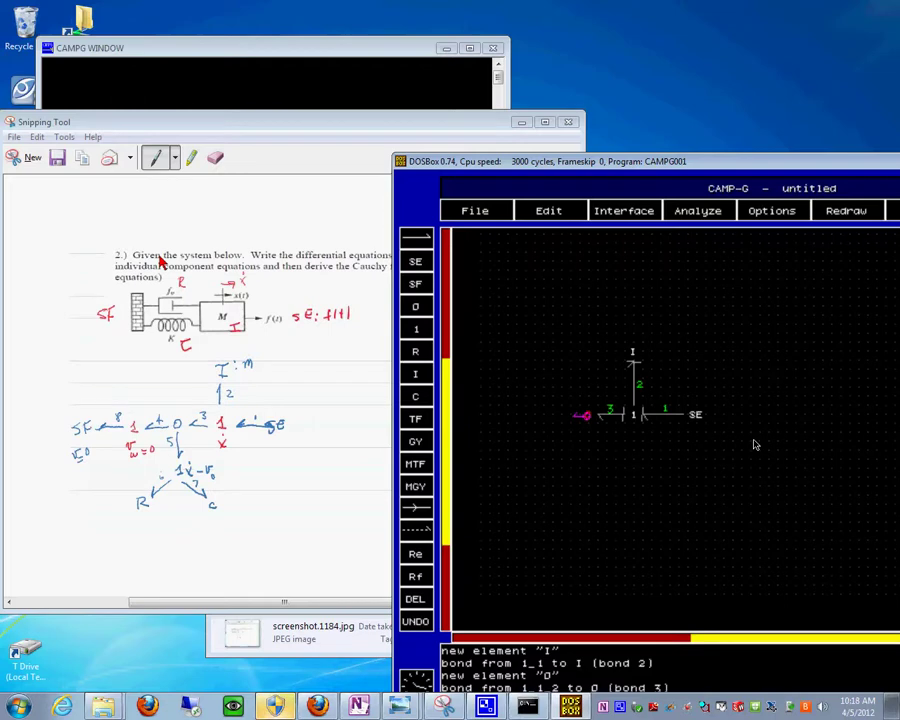
Add one 1-junction left of the 0-junction and another below it, each with a bond from the 0-junction.
{"action": "left_click", "coordinate": [415, 329]}
{"action": "left_click", "coordinate": [534, 414]}
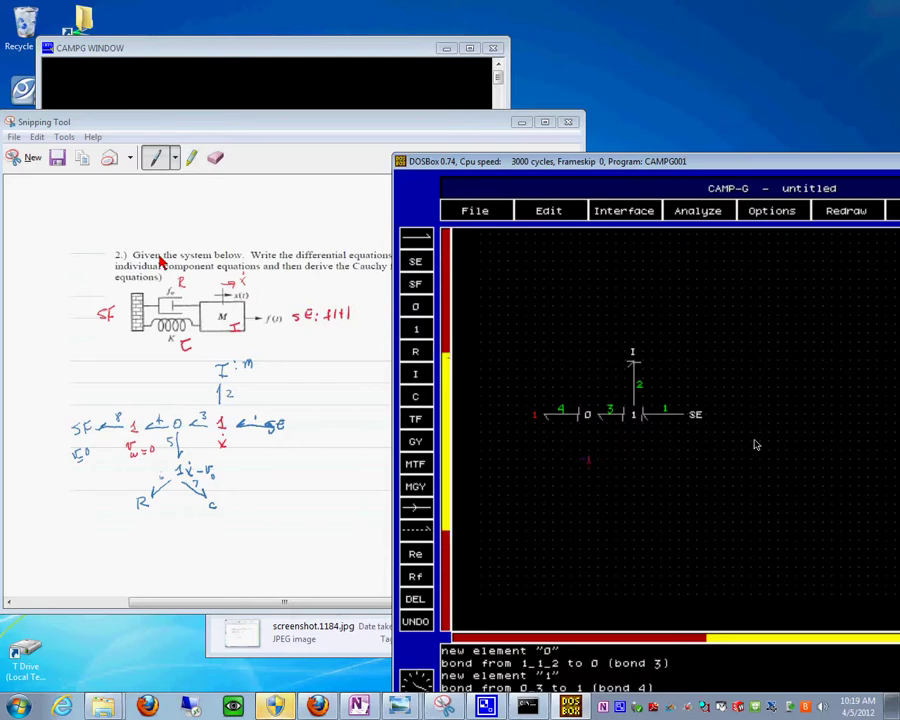
{"action": "left_click", "coordinate": [590, 458]}
{"action": "left_click", "coordinate": [590, 460]}
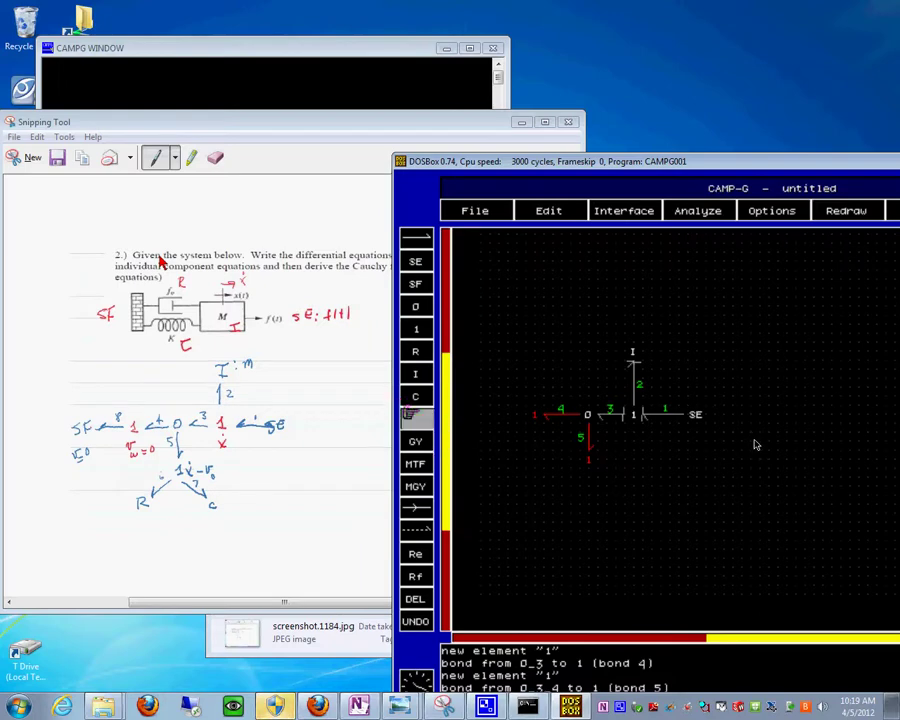
Add an R element to the lower left of the bottom 1-junction and draw a bond from that junction to R.
{"action": "left_click", "coordinate": [415, 373]}
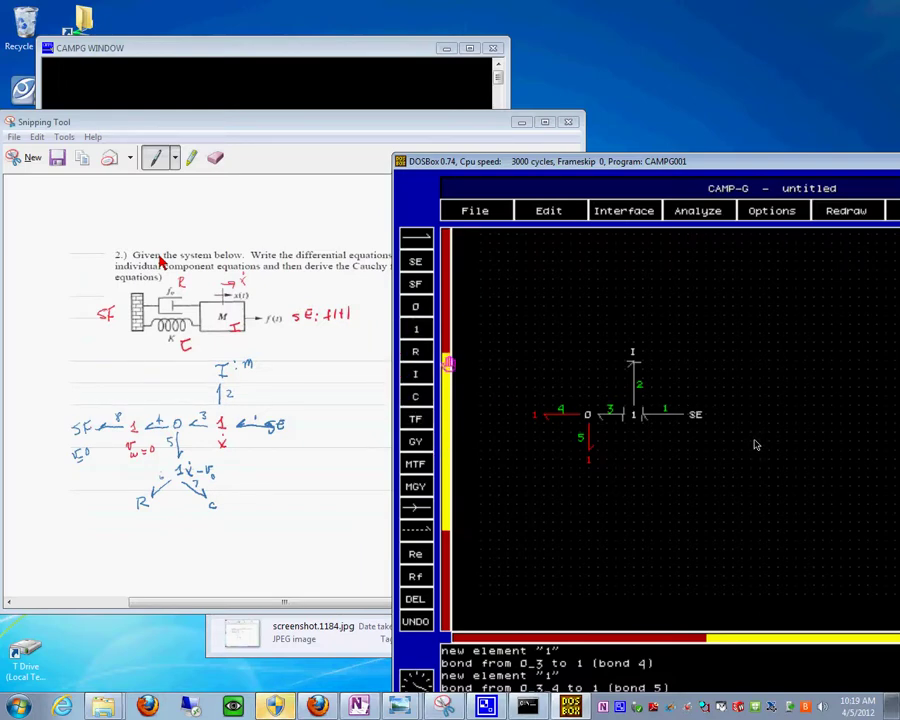
{"action": "left_click", "coordinate": [415, 351]}
{"action": "left_click", "coordinate": [551, 505]}
{"action": "left_click", "coordinate": [589, 463]}
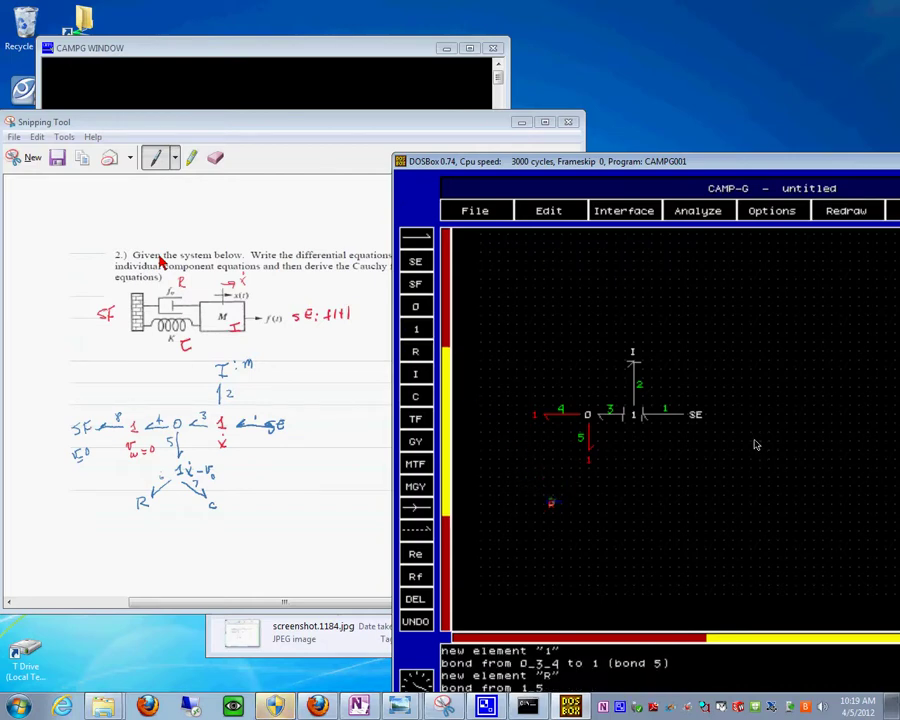
{"action": "left_click", "coordinate": [551, 505]}
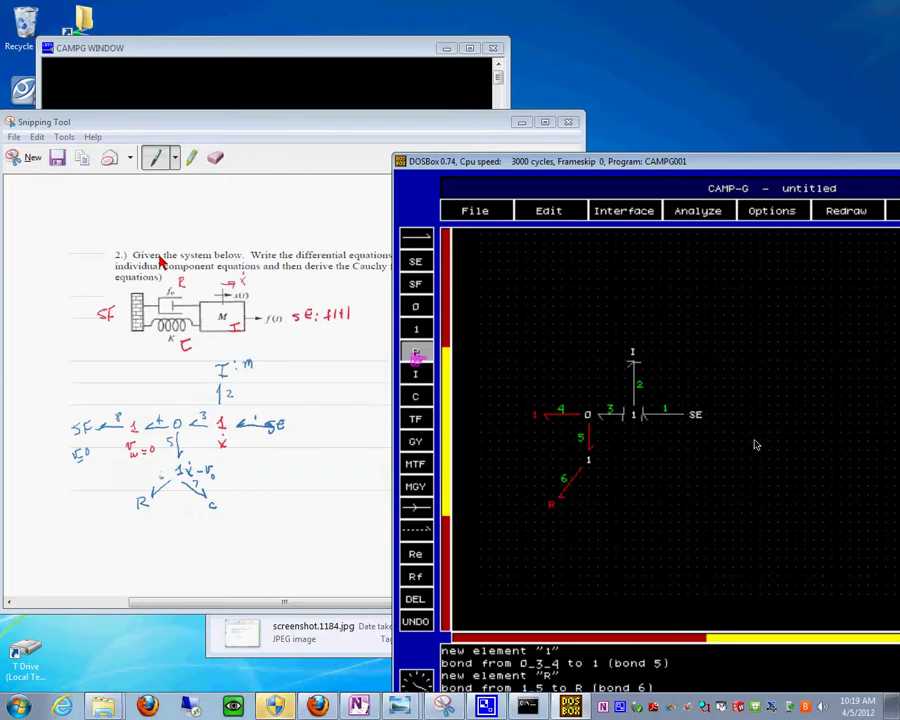
Add a C element to the lower right of the bottom 1-junction and draw a bond from that junction to C.
{"action": "left_click", "coordinate": [415, 396]}
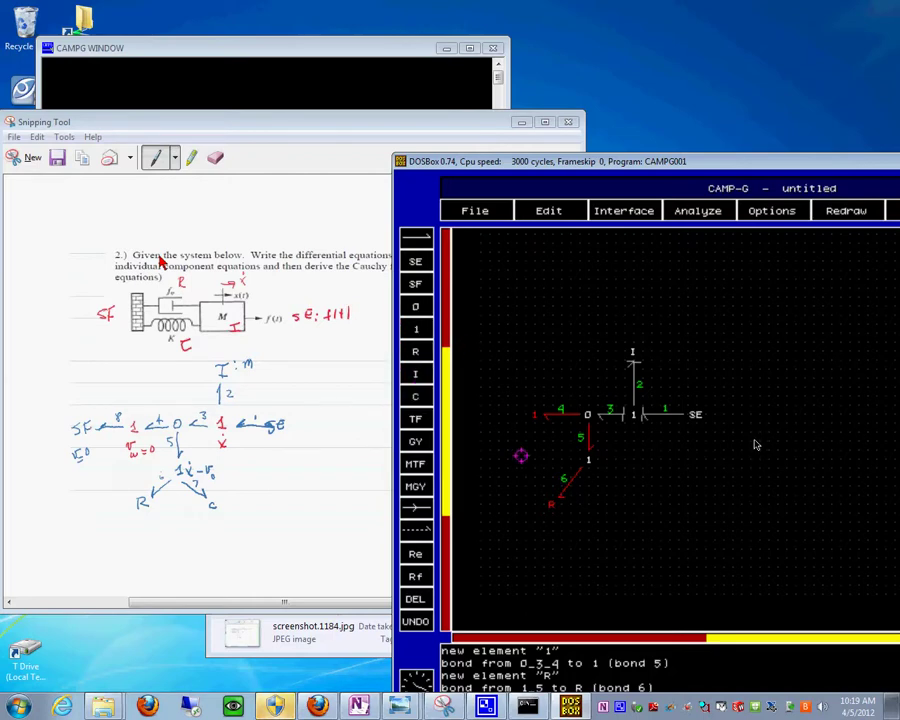
{"action": "left_click", "coordinate": [614, 504]}
{"action": "left_click", "coordinate": [589, 463]}
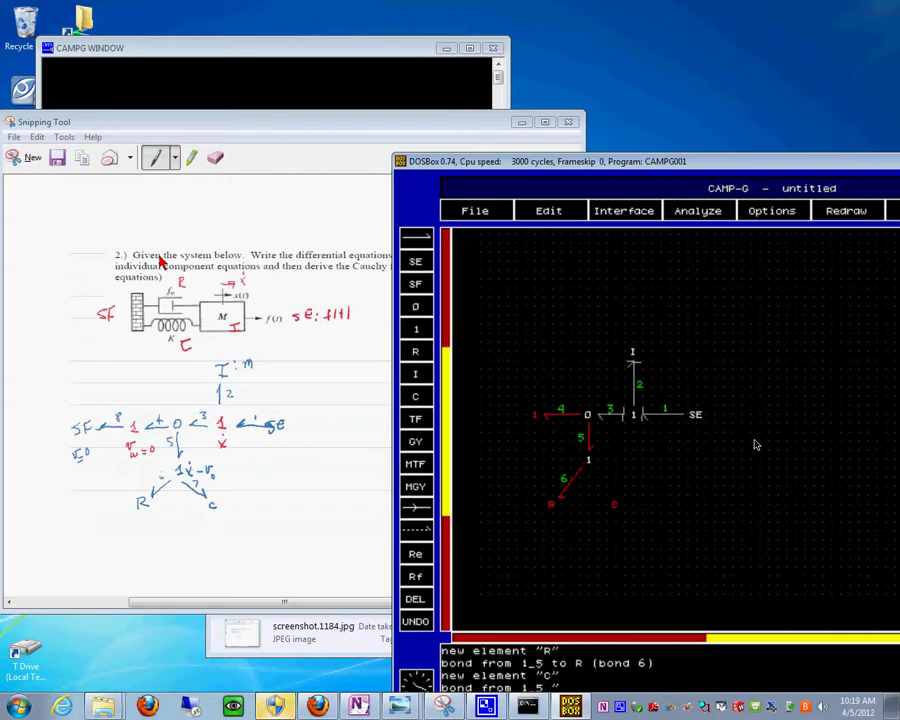
{"action": "left_click", "coordinate": [614, 500]}
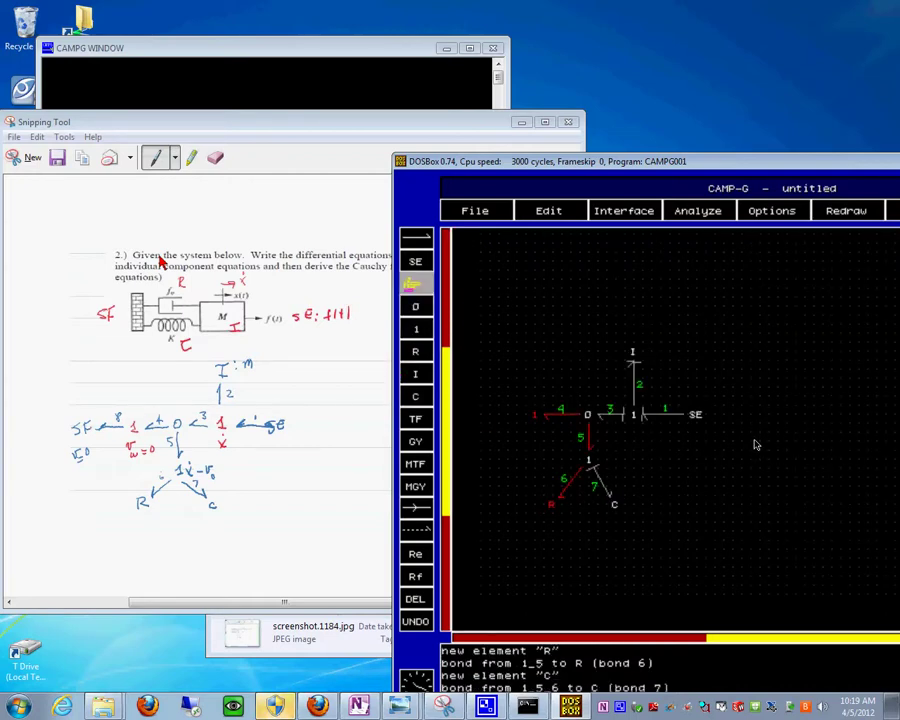
Place an SF source at the far left of the graph and draw a bond from the leftmost 1-junction to it.
{"action": "left_click", "coordinate": [496, 416]}
{"action": "left_click", "coordinate": [534, 415]}
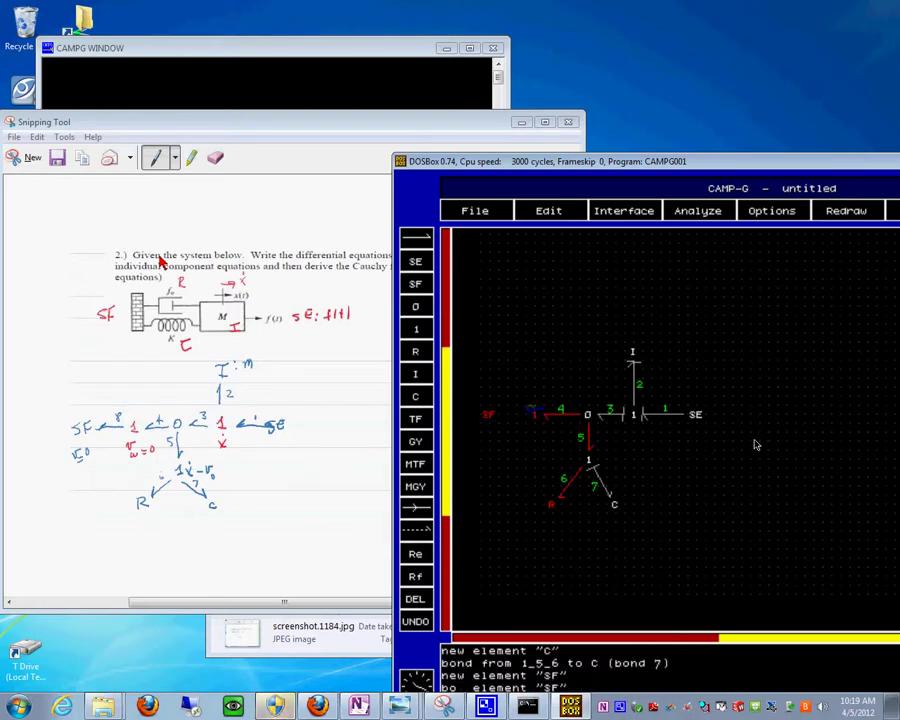
{"action": "left_click", "coordinate": [492, 414]}
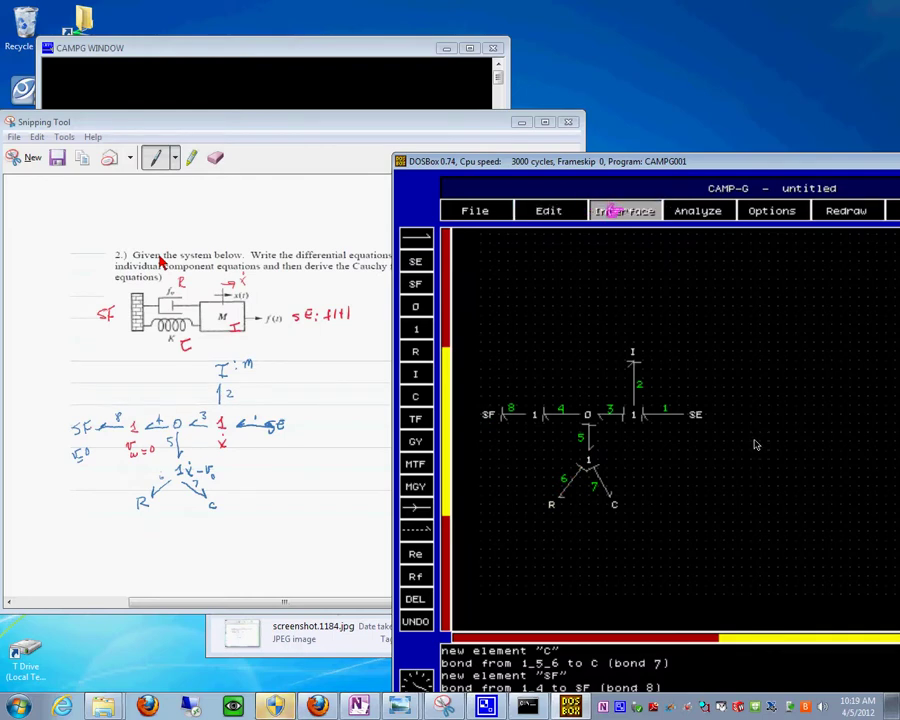
Generate the MATLAB model files from the bond graph and continue to the MATLAB launch.
{"action": "left_click", "coordinate": [614, 210]}
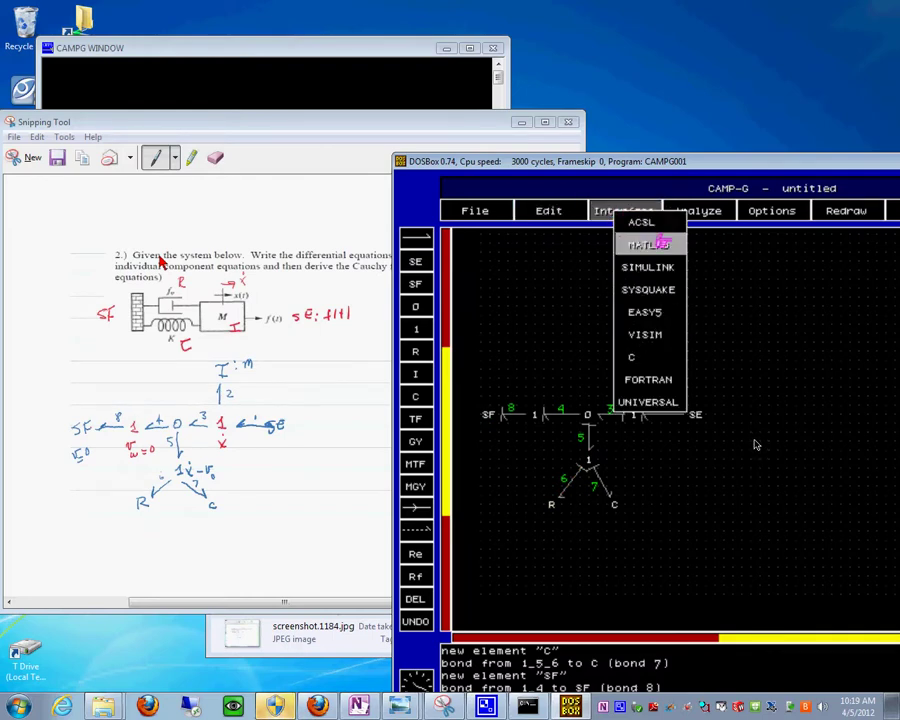
{"action": "key", "text": "Return"}
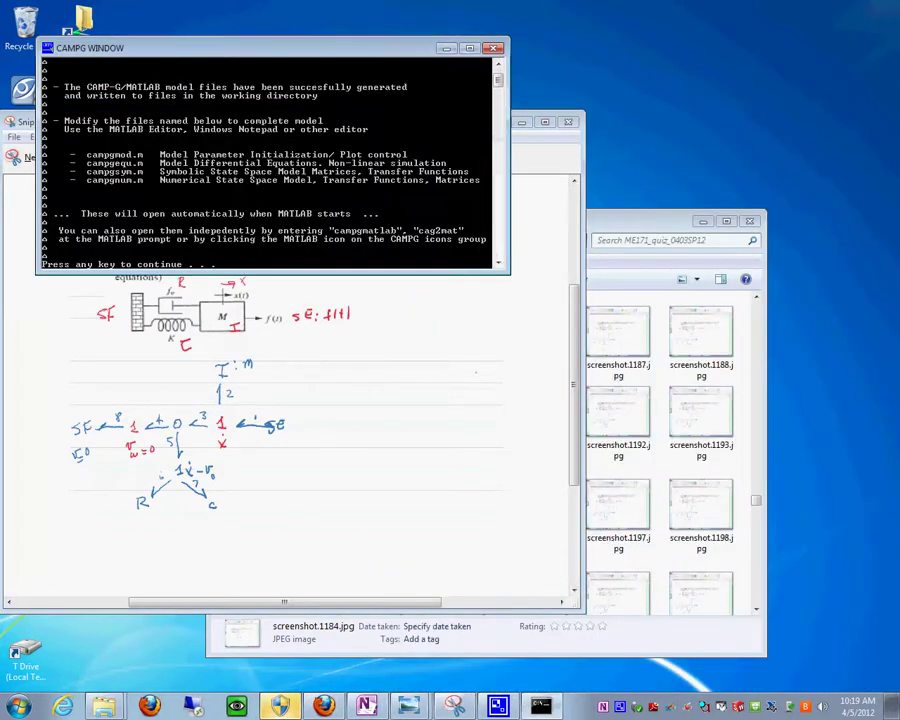
{"action": "key", "text": "Return"}
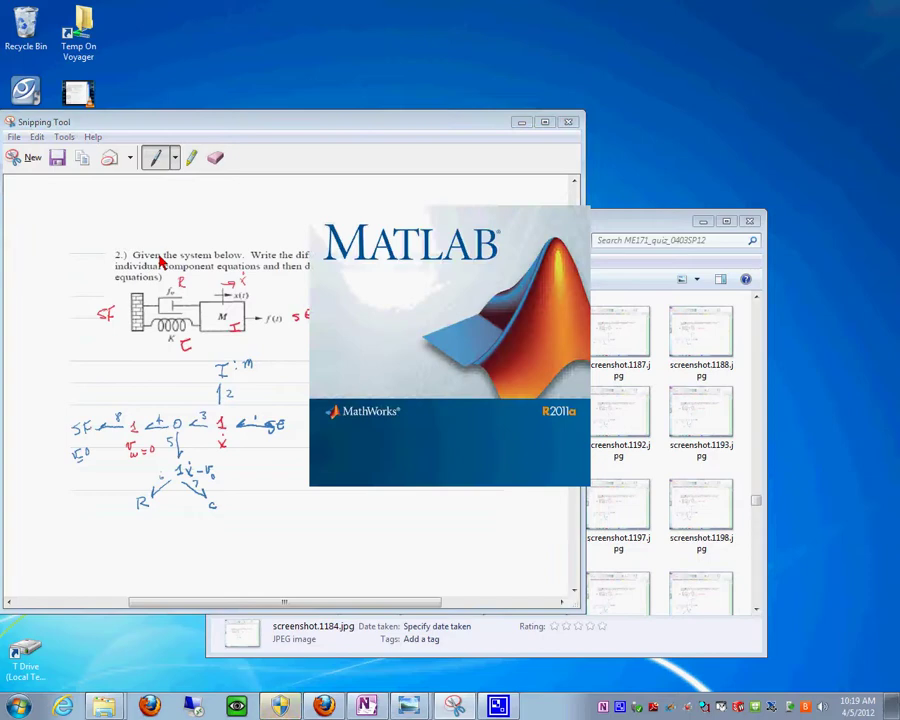
Clear the screenshot folder window off the desktop and move the Snipping Tool sketch aside.
{"action": "left_click", "coordinate": [521, 122]}
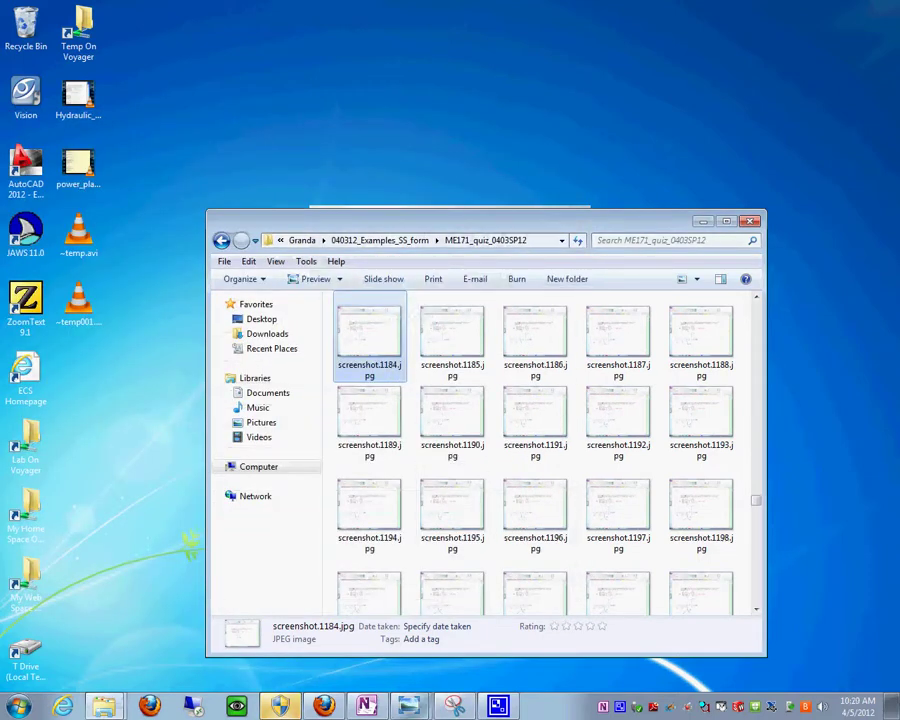
{"action": "left_click", "coordinate": [454, 706]}
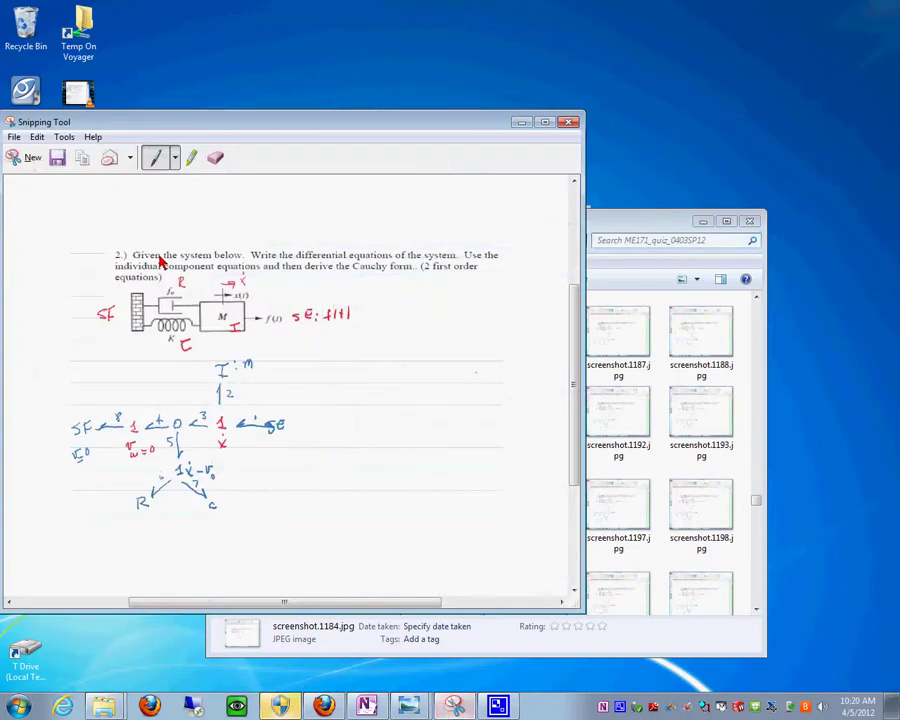
{"action": "key", "text": "alt+Tab"}
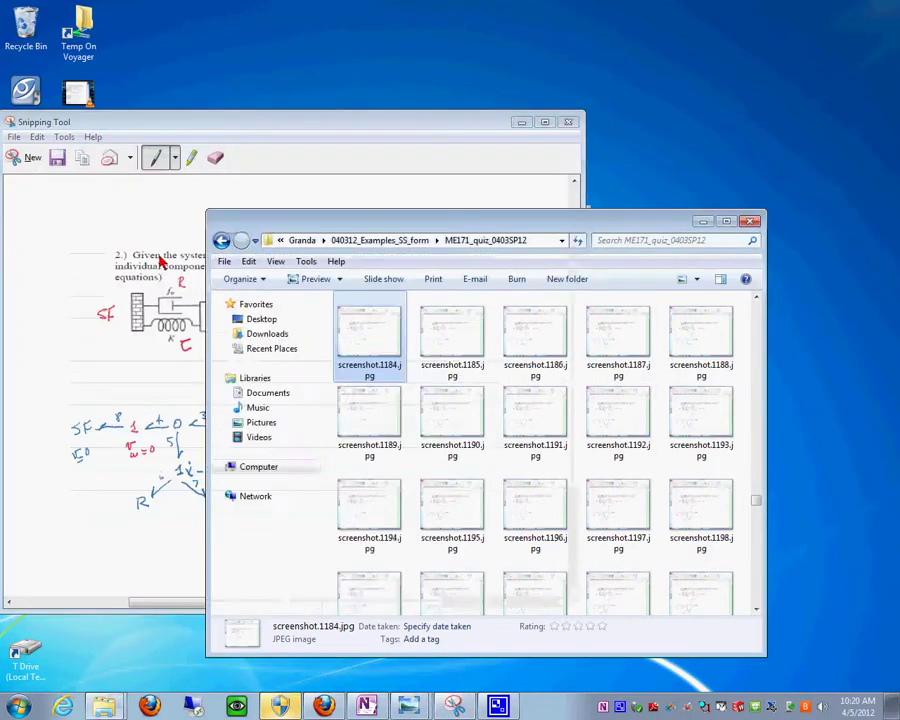
{"action": "key", "text": "alt+F4"}
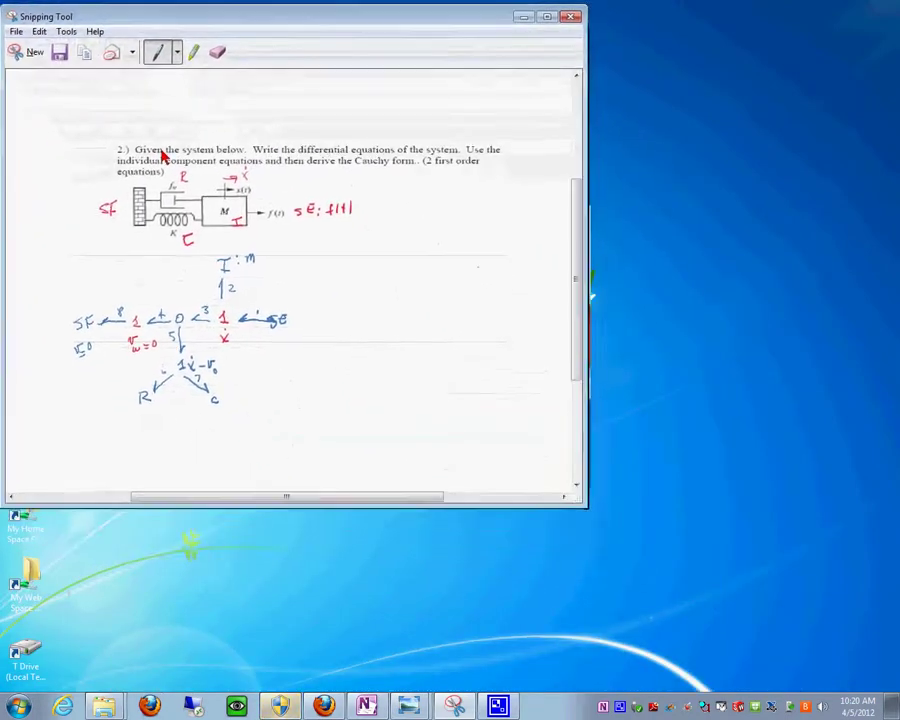
{"action": "left_click_drag", "start_coordinate": [163, 155], "coordinate": [98, 142]}
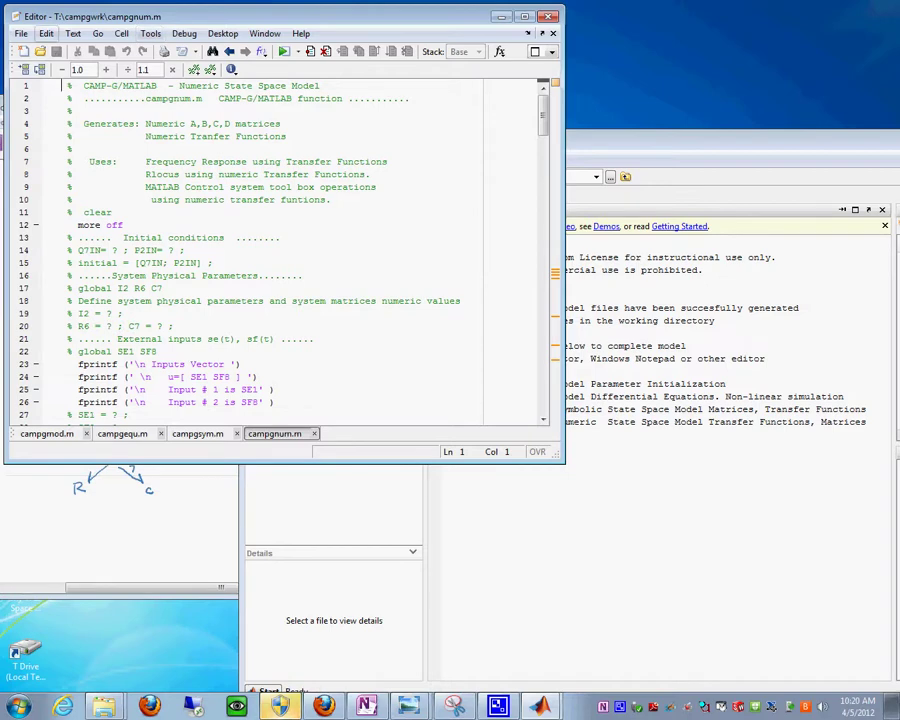
{"action": "right_click", "coordinate": [24, 36]}
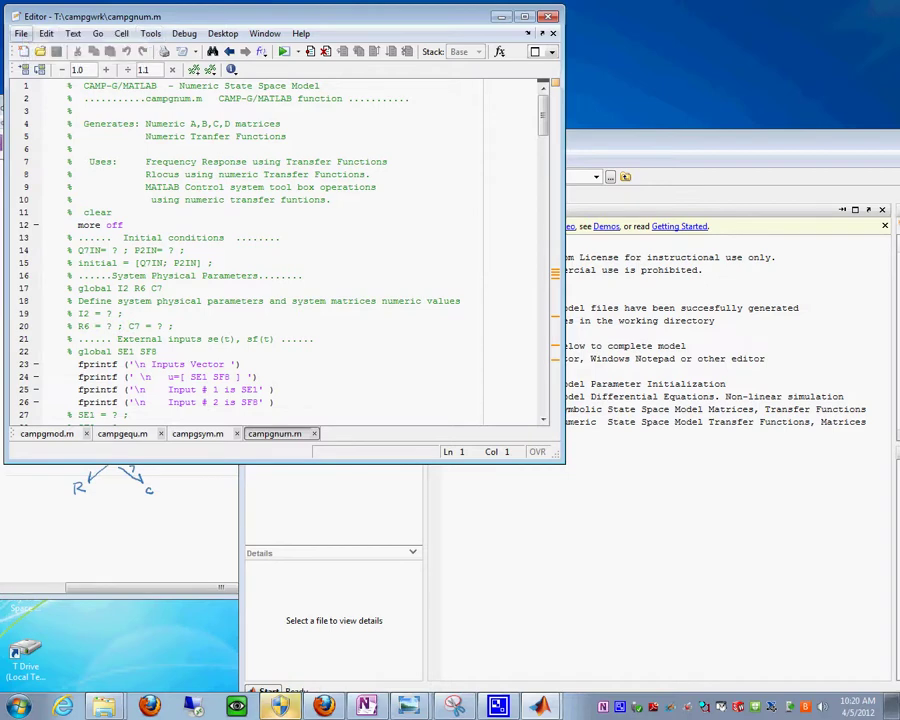
{"action": "right_click", "coordinate": [21, 34]}
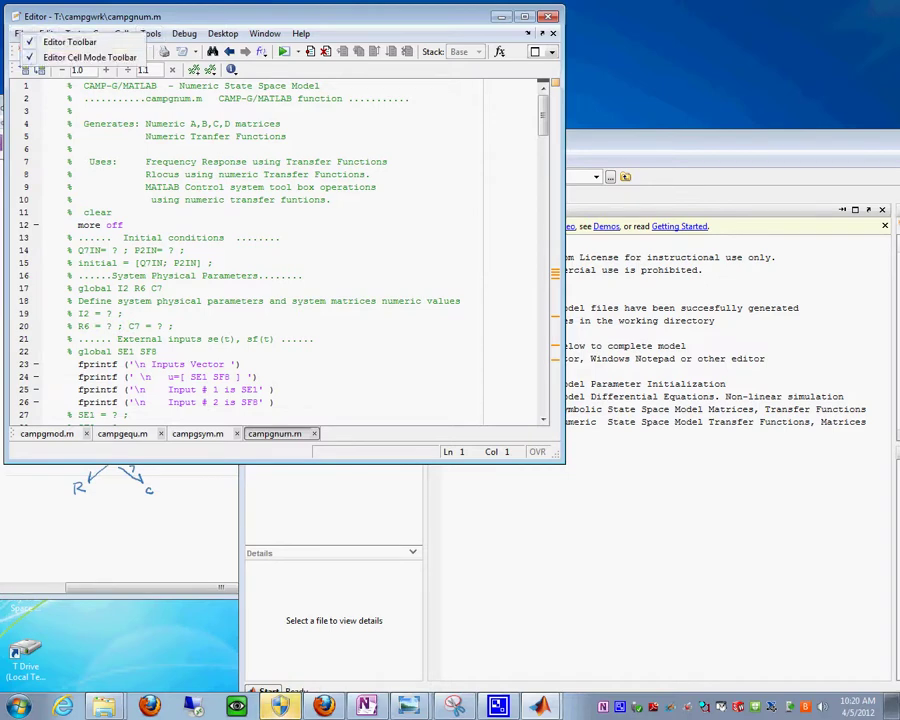
{"action": "left_click", "coordinate": [26, 137]}
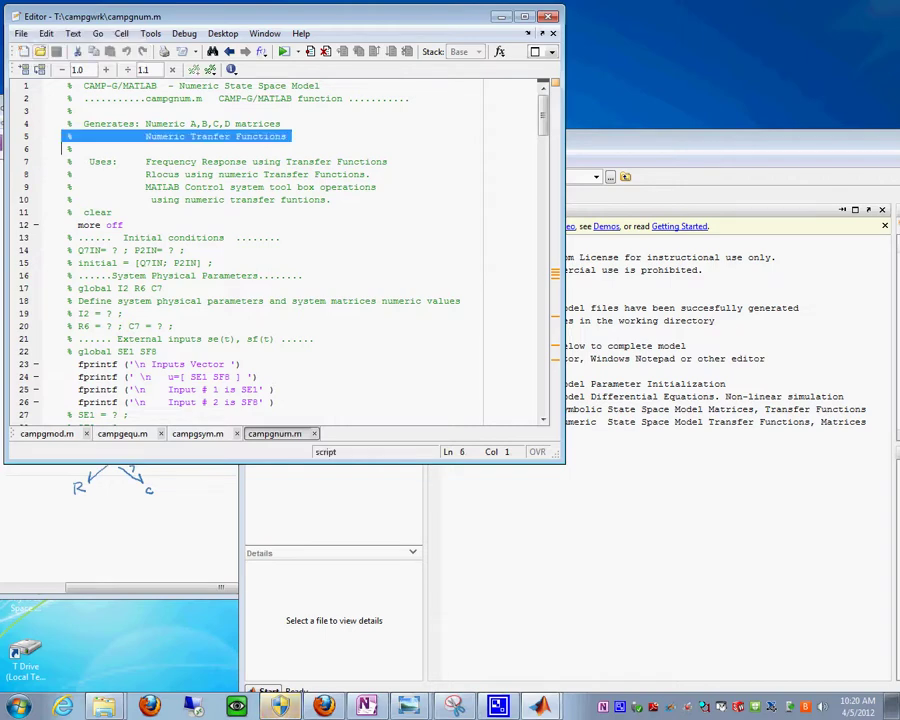
Set the desktop code font to bold, size 18, in the MATLAB preferences.
{"action": "left_click", "coordinate": [20, 33]}
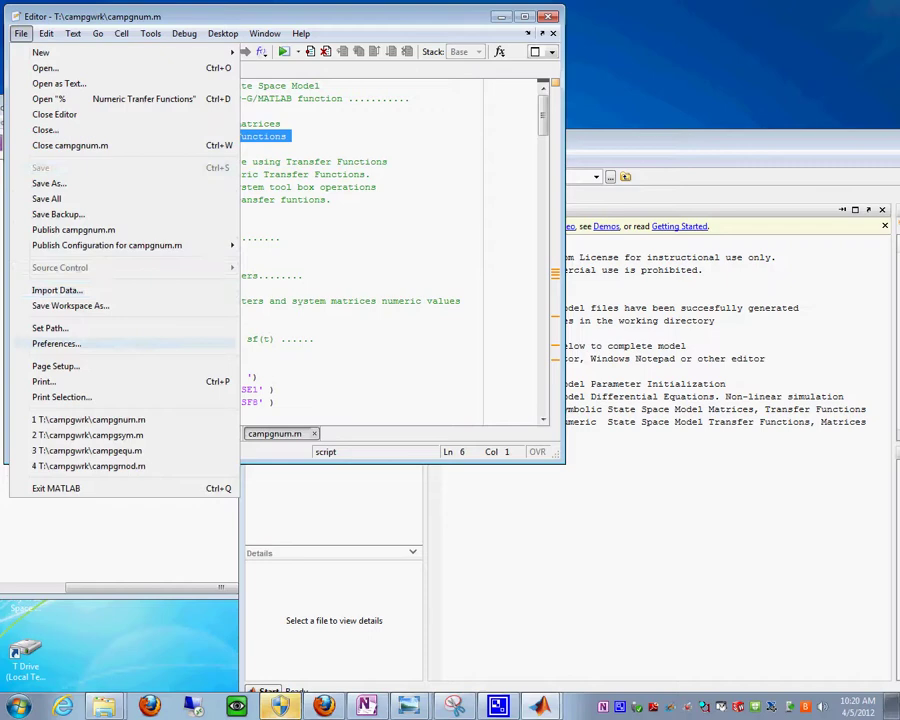
{"action": "mouse_move", "coordinate": [107, 245]}
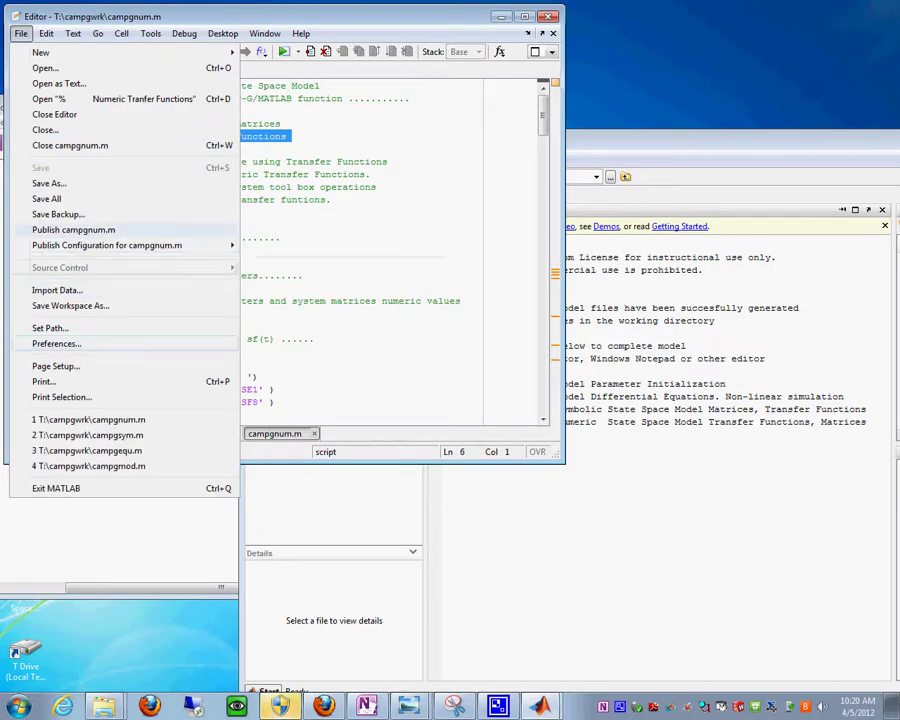
{"action": "left_click", "coordinate": [56, 343]}
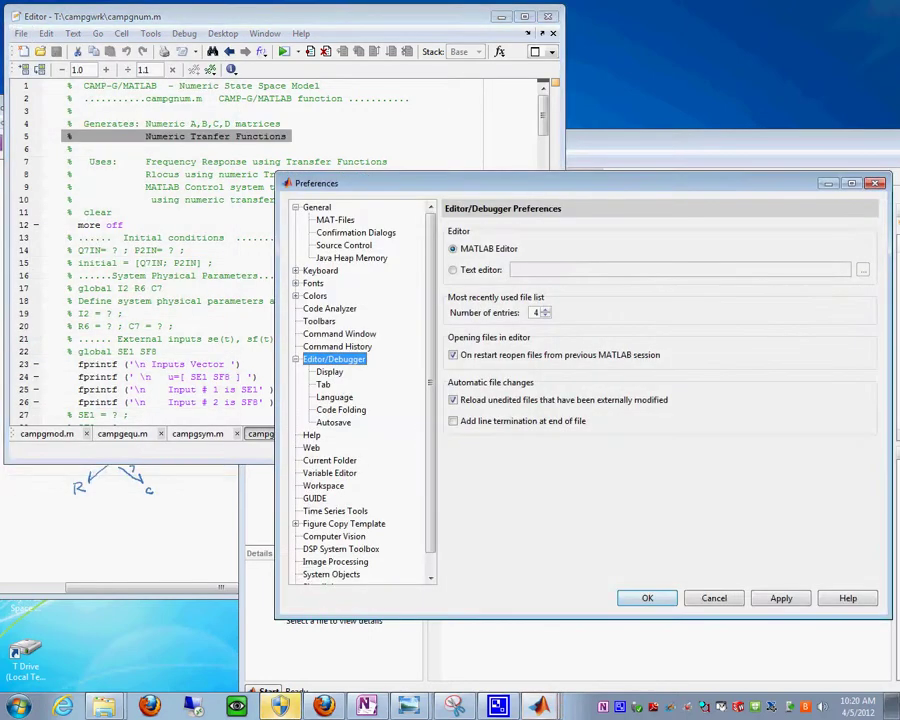
{"action": "left_click", "coordinate": [313, 283]}
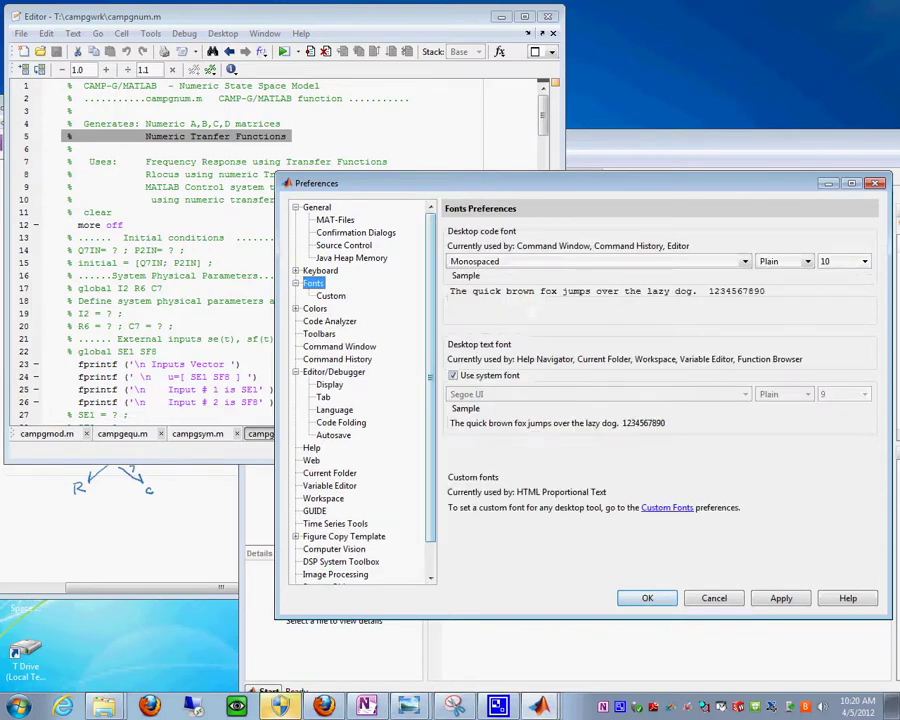
{"action": "left_click", "coordinate": [790, 261]}
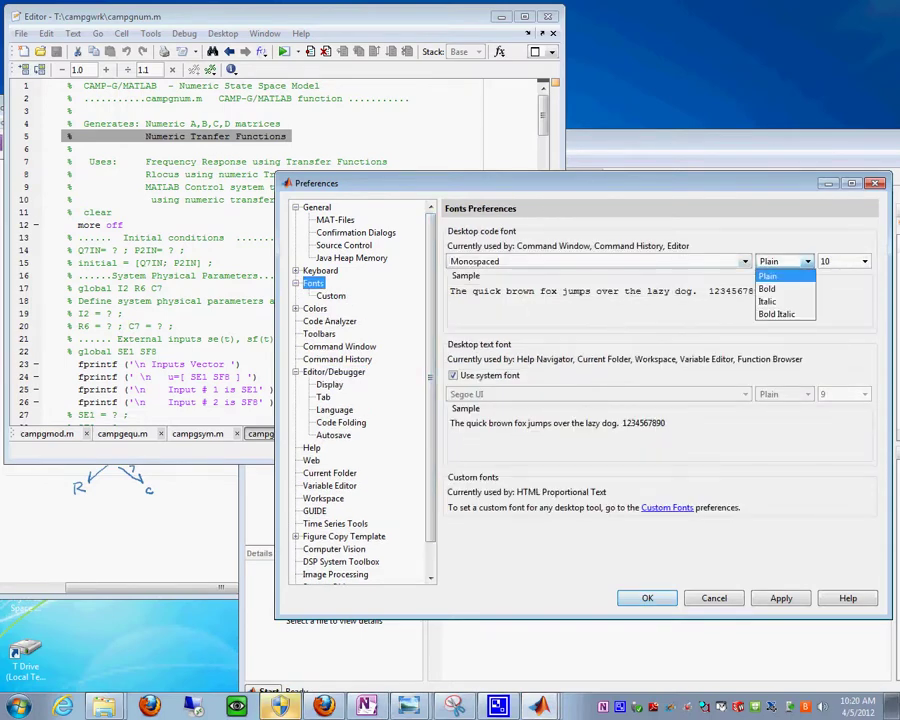
{"action": "left_click", "coordinate": [775, 301]}
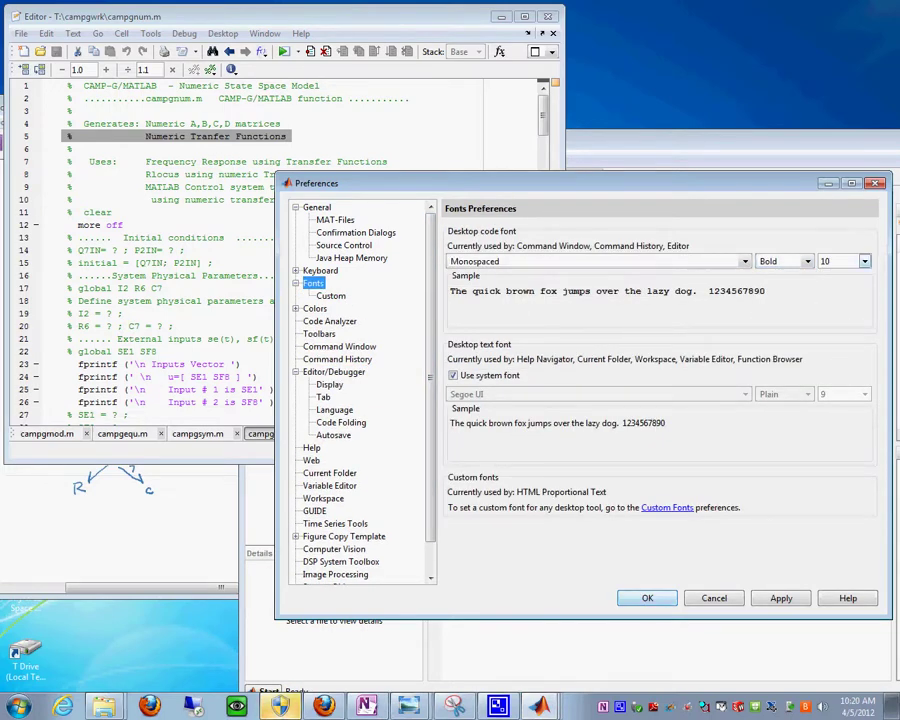
{"action": "left_click", "coordinate": [865, 261]}
{"action": "left_click", "coordinate": [832, 324]}
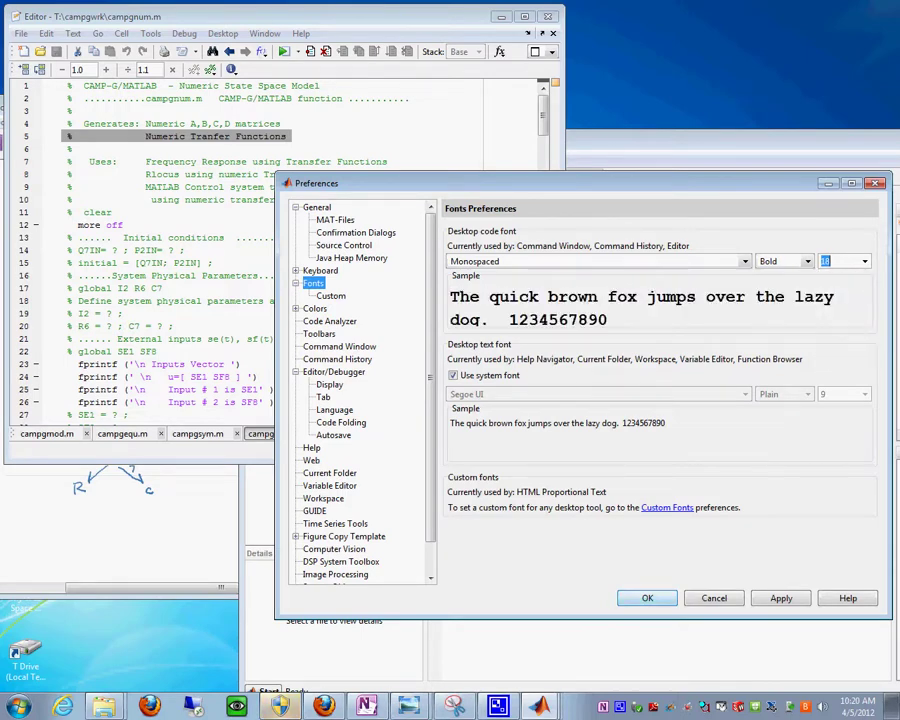
{"action": "key", "text": "Return"}
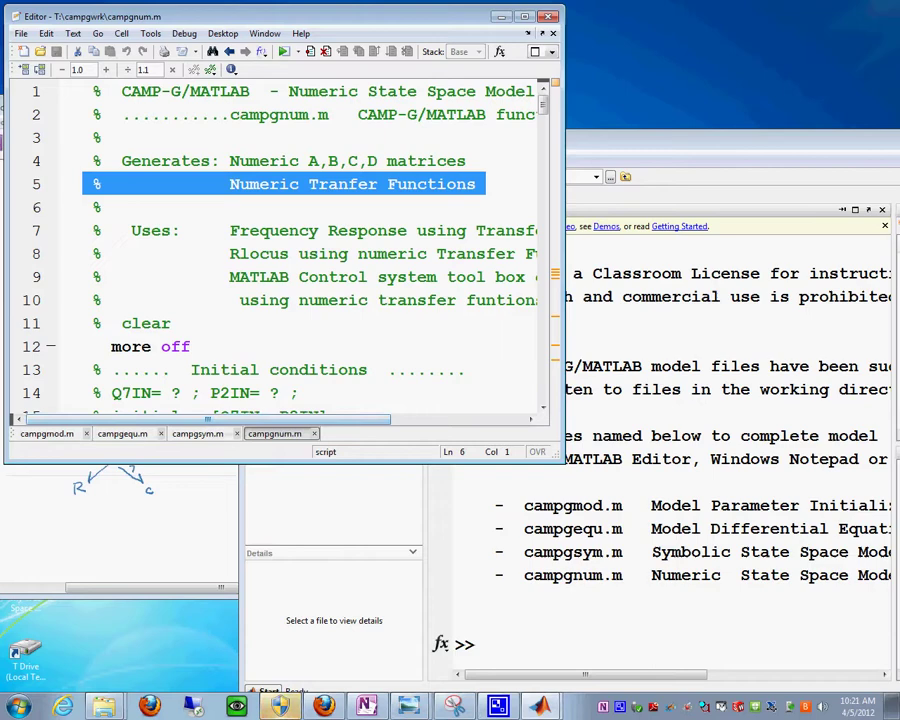
Find the generated dQ7 and dP2 state equations in campgsym.m and highlight each one in turn.
{"action": "left_click", "coordinate": [197, 433]}
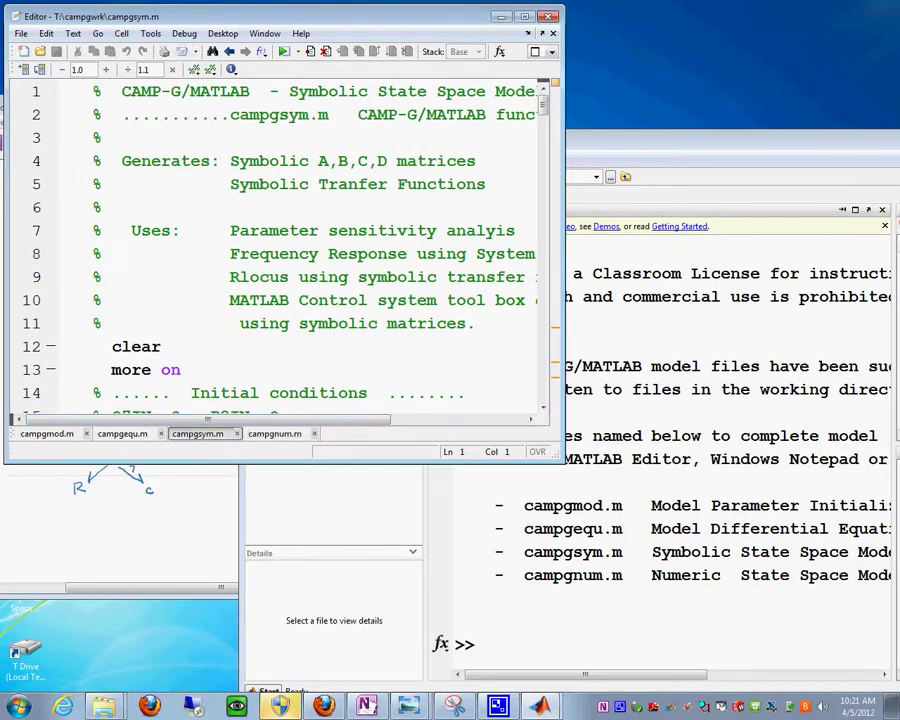
{"action": "scroll", "coordinate": [280, 245], "scroll_direction": "down", "scroll_amount": 6}
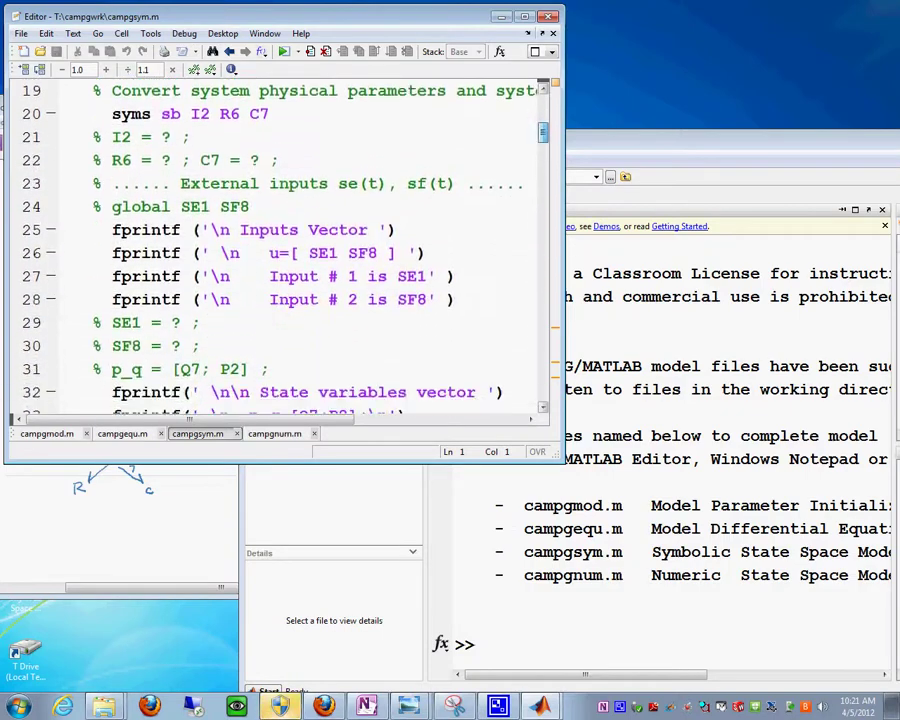
{"action": "scroll", "coordinate": [280, 245], "scroll_direction": "down", "scroll_amount": 6}
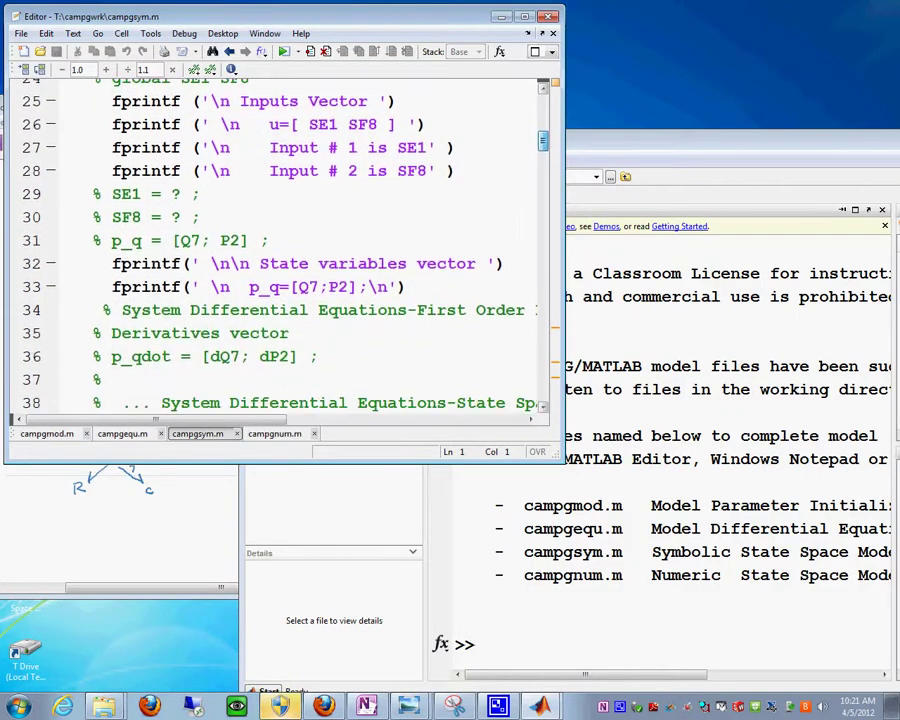
{"action": "scroll", "coordinate": [280, 245], "scroll_direction": "down", "scroll_amount": 1}
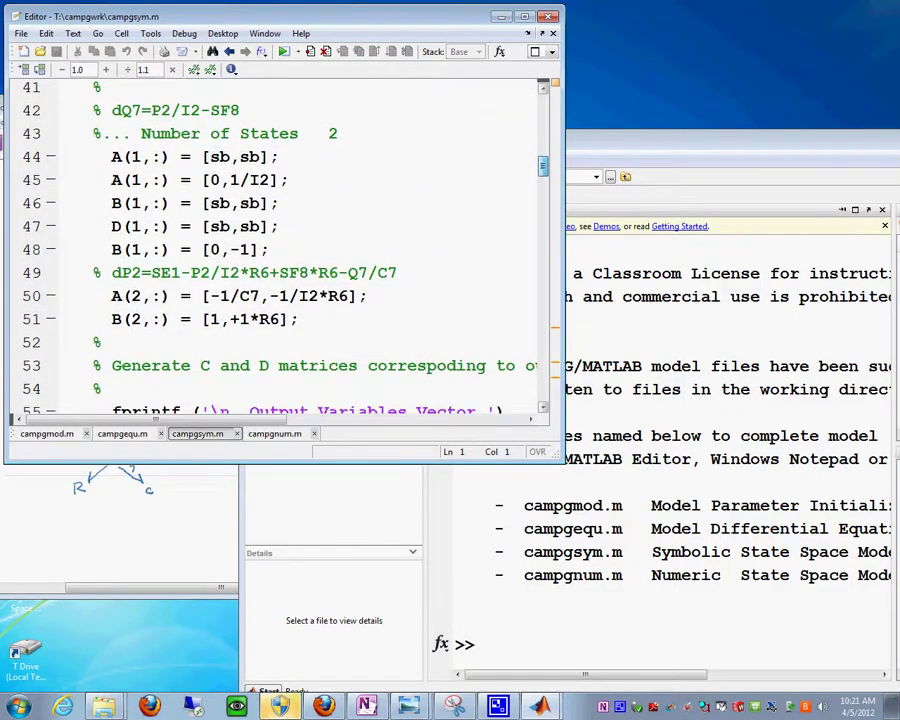
{"action": "left_click_drag", "start_coordinate": [240, 110], "coordinate": [83, 110]}
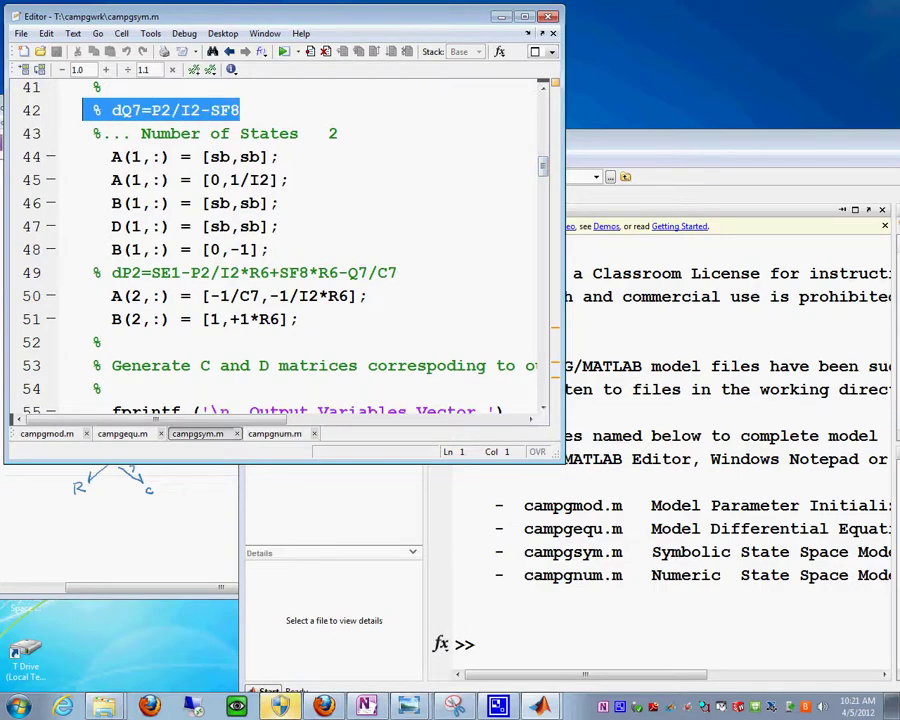
{"action": "mouse_move", "coordinate": [240, 16]}
{"action": "left_mouse_down"}
{"action": "mouse_move", "coordinate": [445, 26]}
{"action": "mouse_move", "coordinate": [378, 32]}
{"action": "mouse_move", "coordinate": [316, 20]}
{"action": "left_mouse_up"}
{"action": "left_click_drag", "start_coordinate": [372, 20], "coordinate": [338, 13]}
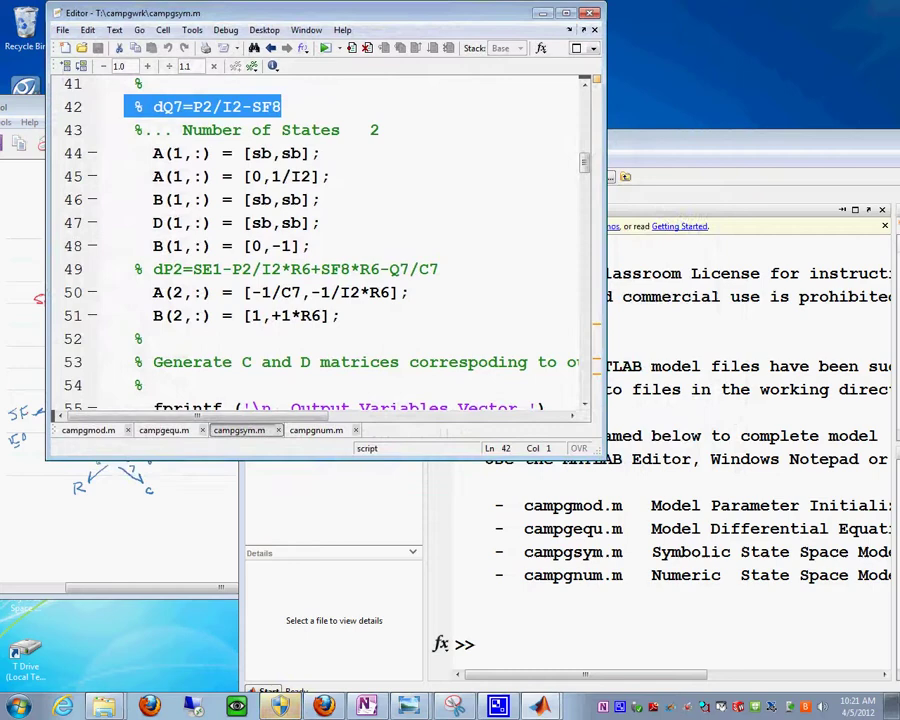
{"action": "left_click_drag", "start_coordinate": [440, 269], "coordinate": [147, 269]}
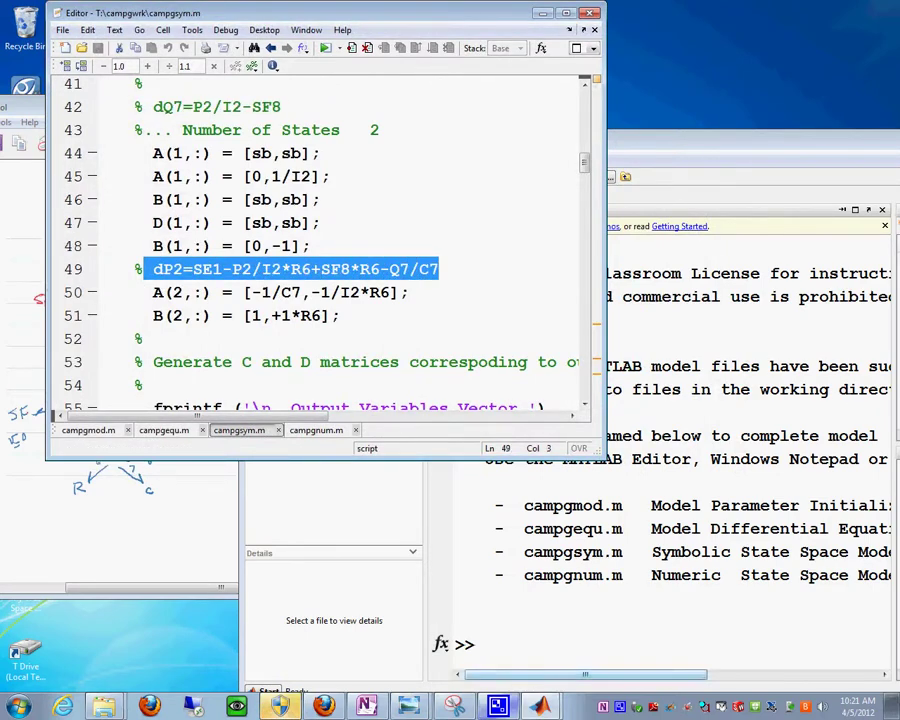
Switch to the OneNote derivation notes, restore the window to a smaller size and move it to the upper left of the desktop.
{"action": "left_click", "coordinate": [366, 707]}
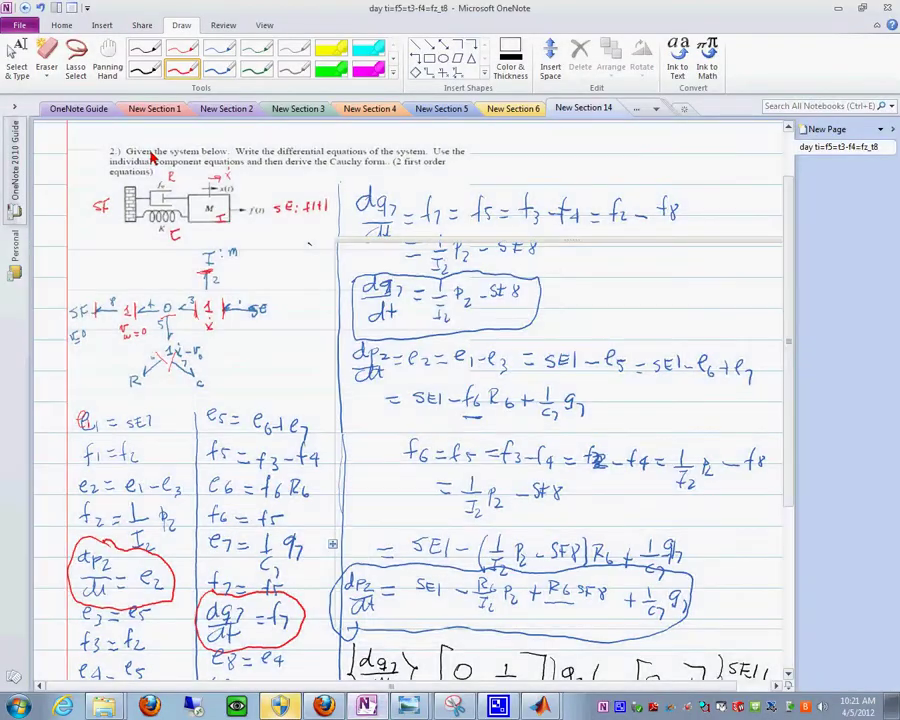
{"action": "key", "text": "Escape"}
{"action": "left_click", "coordinate": [436, 229]}
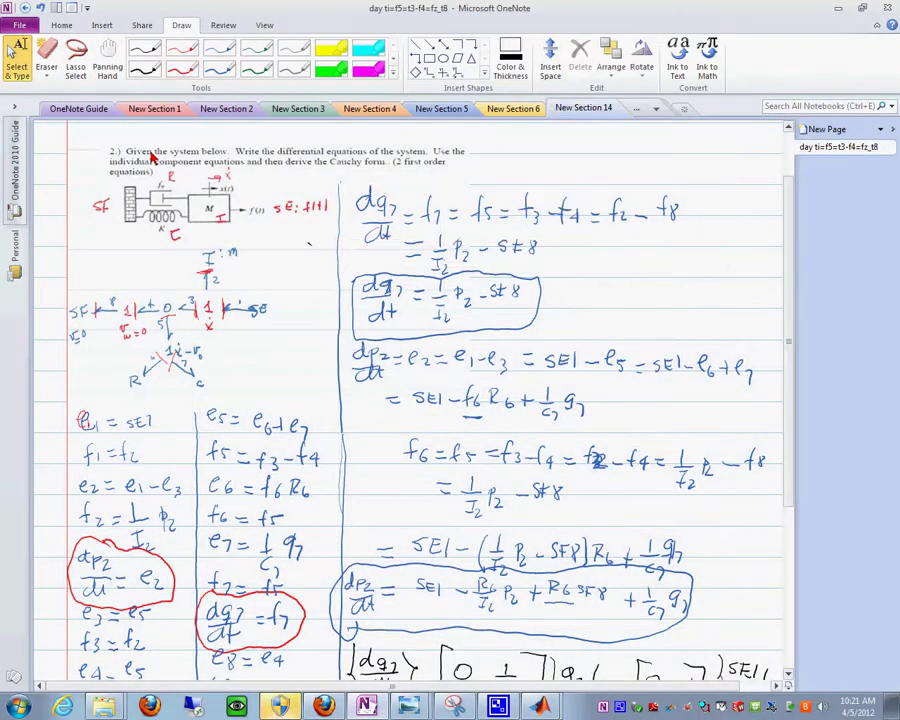
{"action": "left_click", "coordinate": [863, 8]}
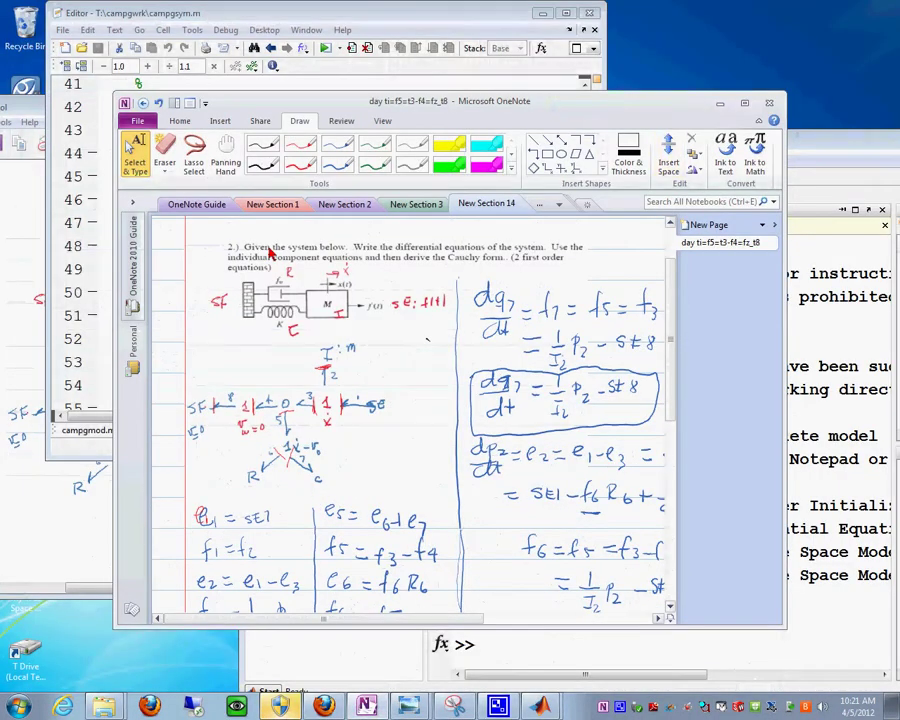
{"action": "mouse_move", "coordinate": [550, 102]}
{"action": "left_mouse_down"}
{"action": "mouse_move", "coordinate": [249, 46]}
{"action": "mouse_move", "coordinate": [246, 36]}
{"action": "left_mouse_up"}
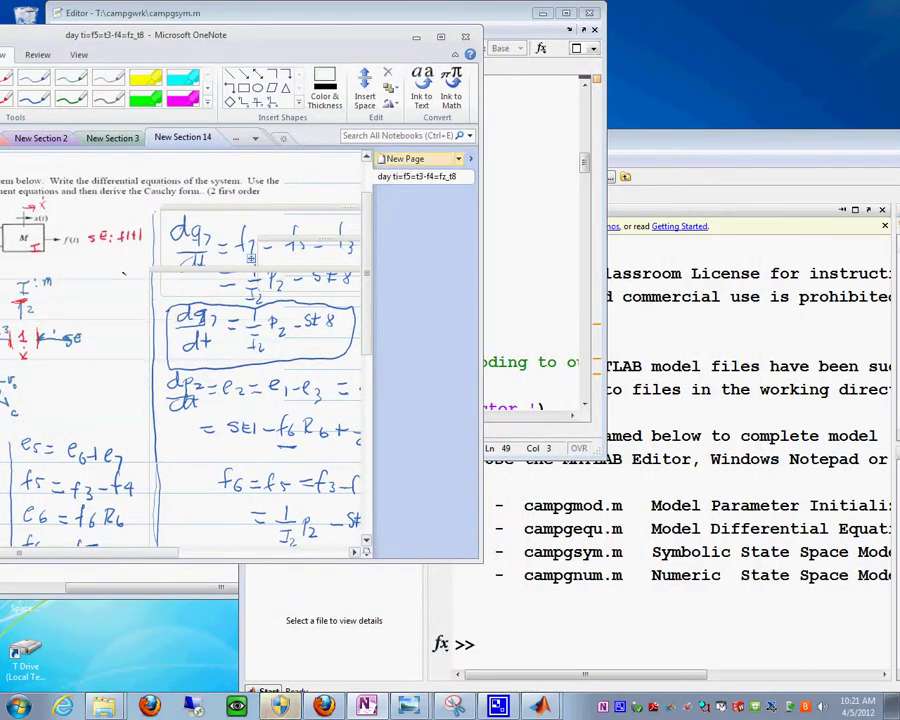
Narrow the OneNote page list so more of the handwritten dp2/dt derivation shows.
{"action": "left_click", "coordinate": [458, 158]}
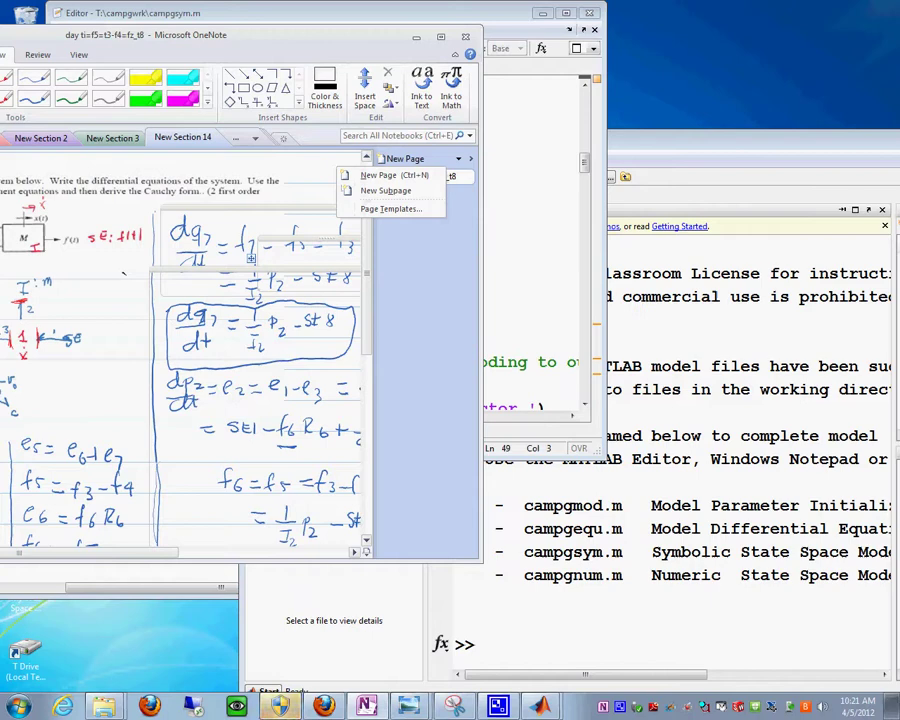
{"action": "left_click", "coordinate": [470, 158]}
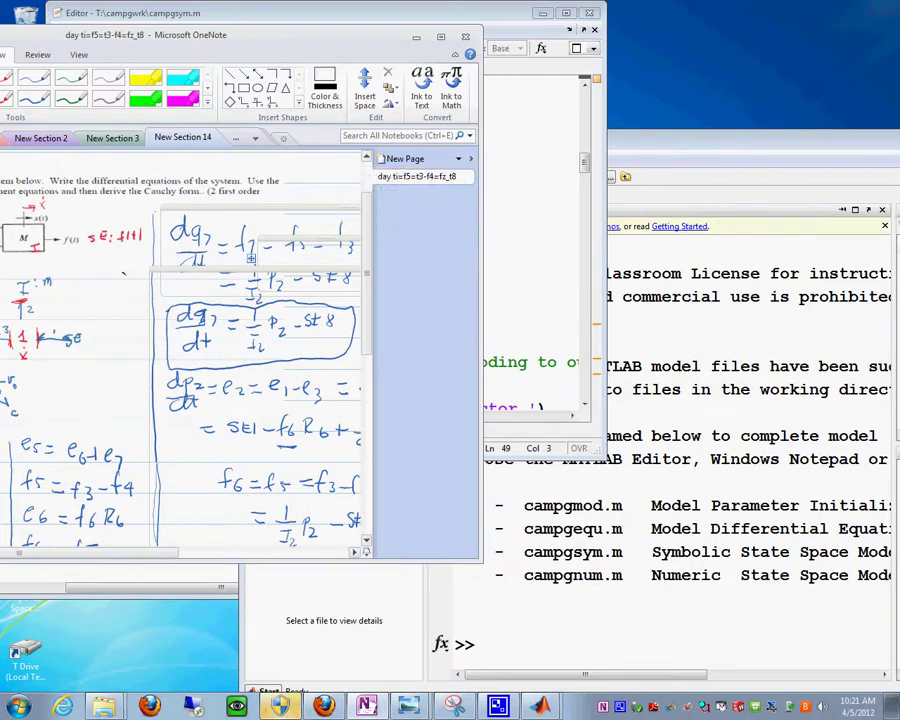
{"action": "left_click", "coordinate": [470, 158]}
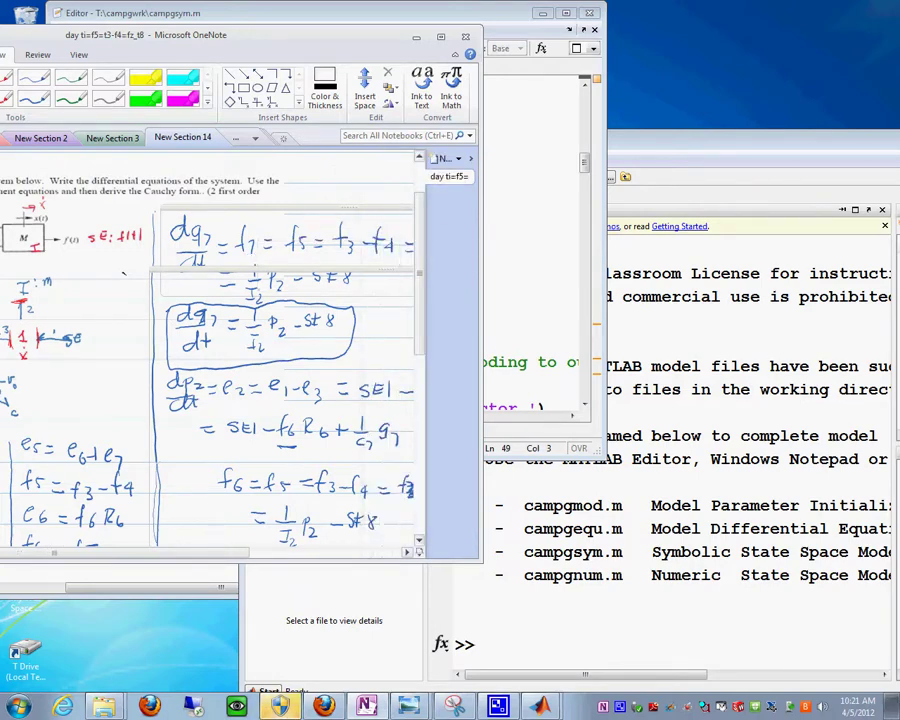
{"action": "scroll", "coordinate": [210, 350], "scroll_direction": "down", "scroll_amount": 3}
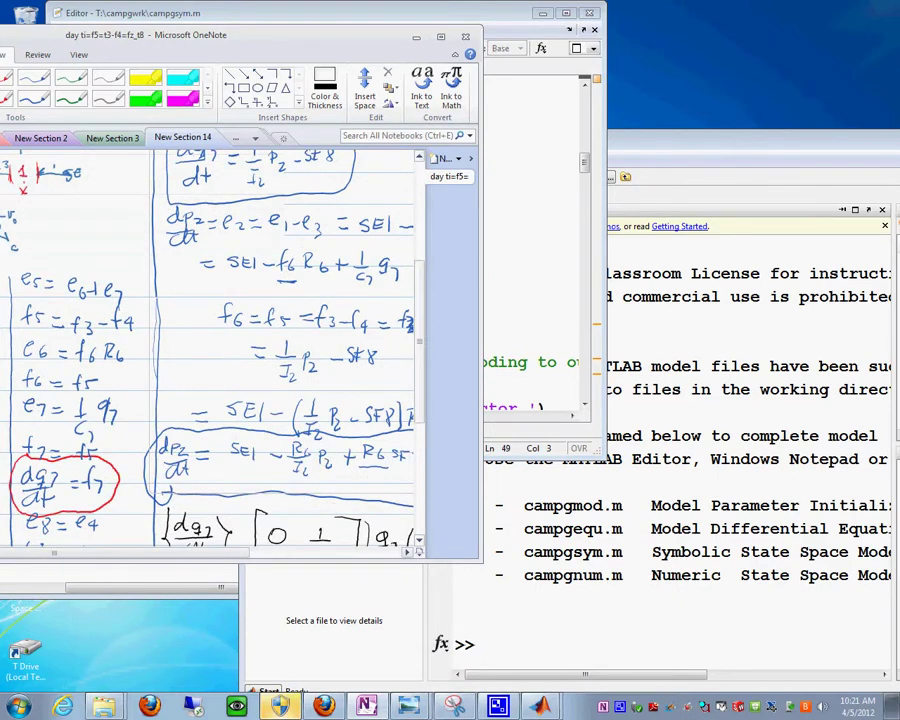
{"action": "left_click_drag", "start_coordinate": [427, 345], "coordinate": [431, 345]}
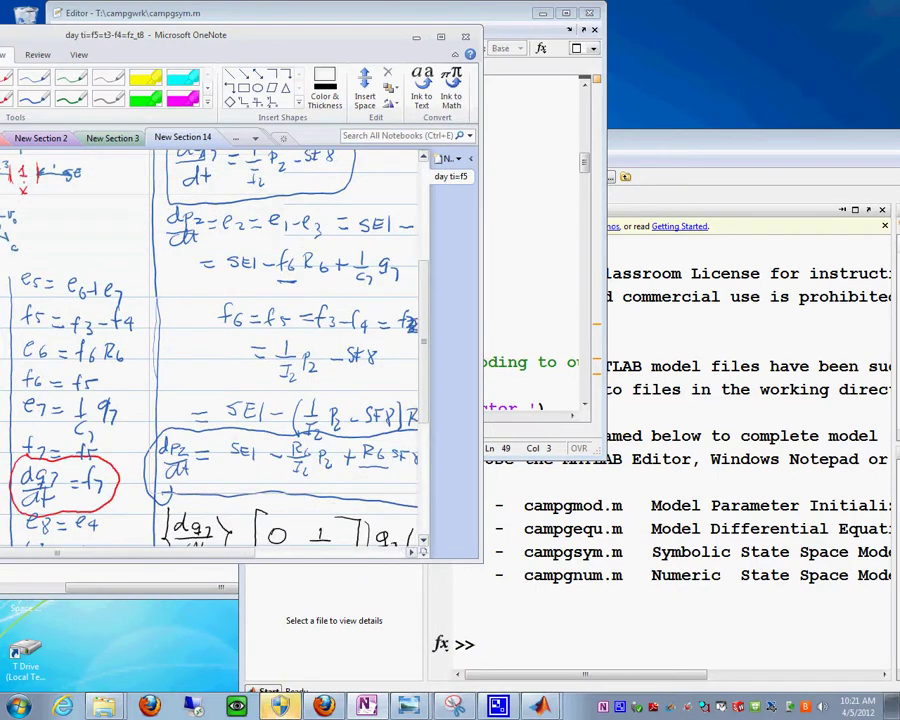
Place the campgsym.m editor beside the notes and highlight its dQ7 equation for comparison with the handwritten dq7/dt result.
{"action": "left_click", "coordinate": [340, 13]}
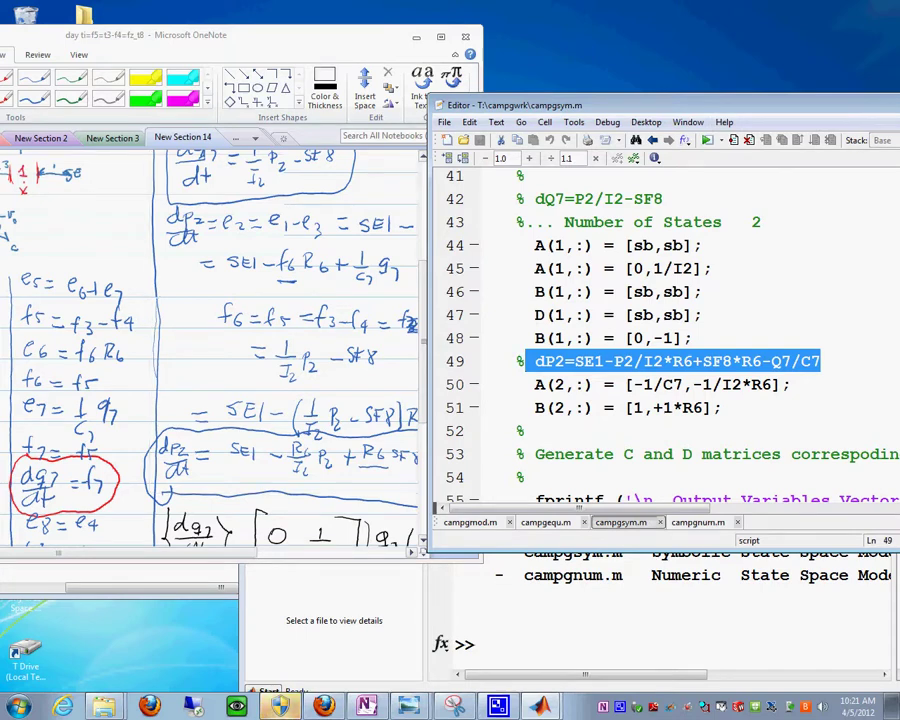
{"action": "left_click", "coordinate": [208, 490]}
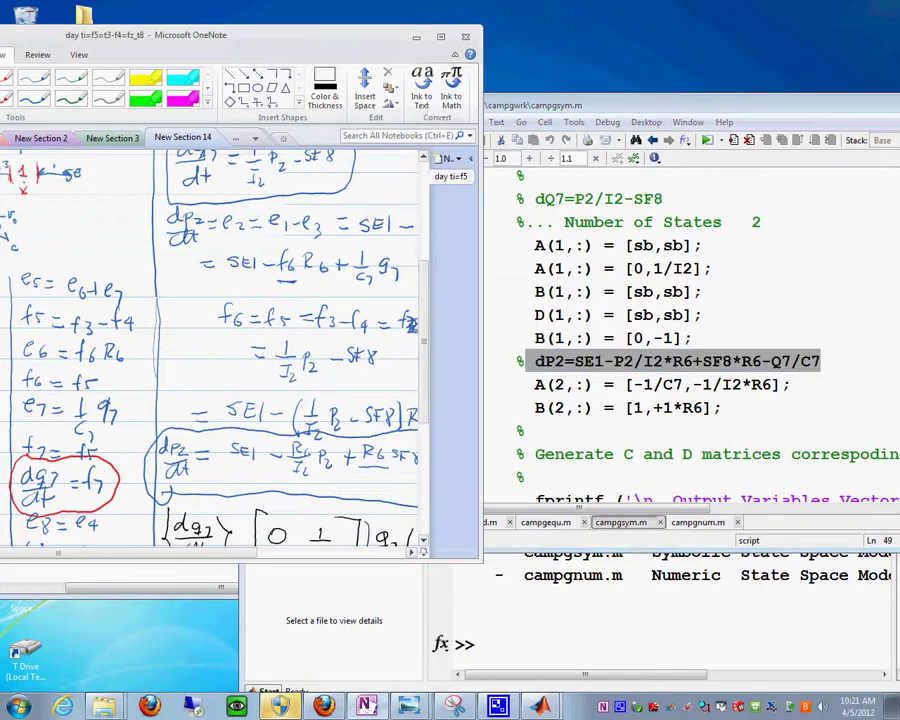
{"action": "scroll", "coordinate": [124, 230], "scroll_direction": "up", "scroll_amount": 3}
{"action": "left_click_drag", "start_coordinate": [663, 199], "coordinate": [528, 199]}
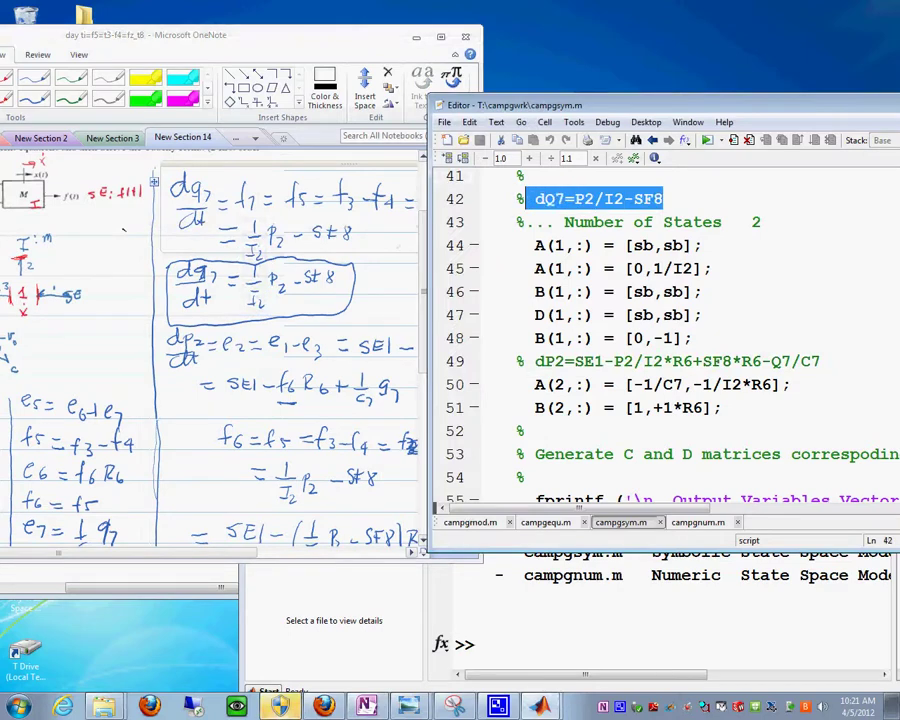
Compare the circled handwritten dp2/dt equation with the dP2 equation in campgsym.m, highlighting the generated line.
{"action": "scroll", "coordinate": [528, 200], "scroll_direction": "down", "scroll_amount": 2}
{"action": "left_click", "coordinate": [252, 274]}
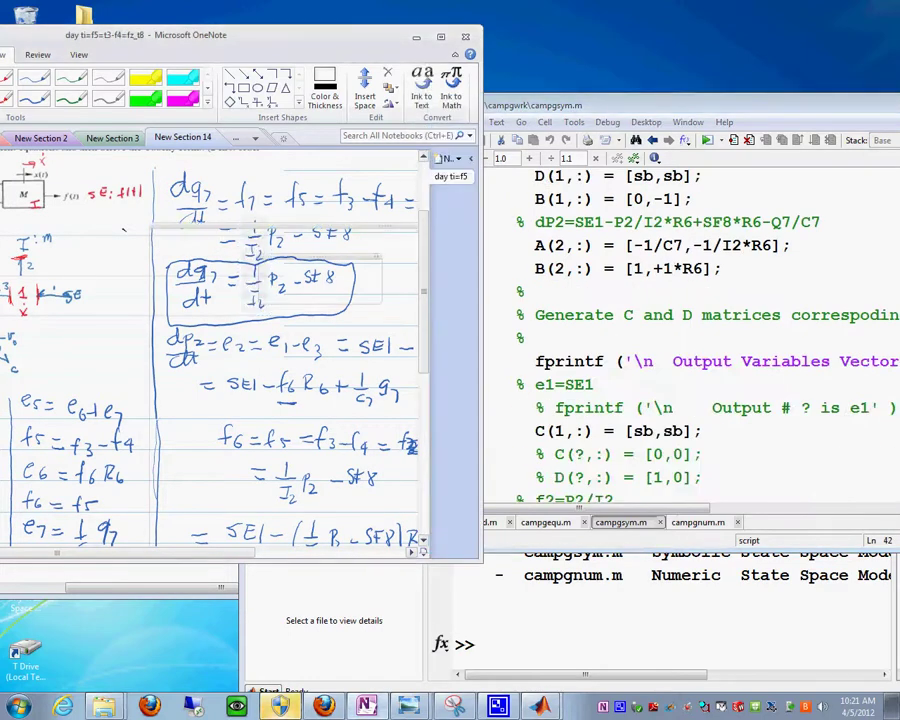
{"action": "scroll", "coordinate": [252, 274], "scroll_direction": "down", "scroll_amount": 1}
{"action": "scroll", "coordinate": [124, 200], "scroll_direction": "down", "scroll_amount": 4}
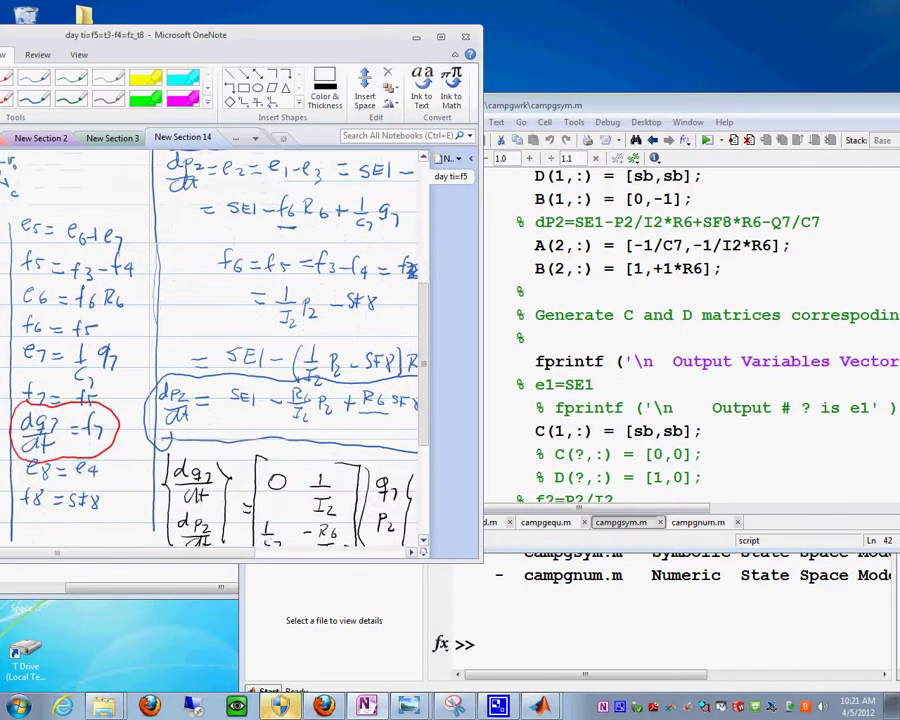
{"action": "scroll", "coordinate": [210, 350], "scroll_direction": "right", "scroll_amount": 4}
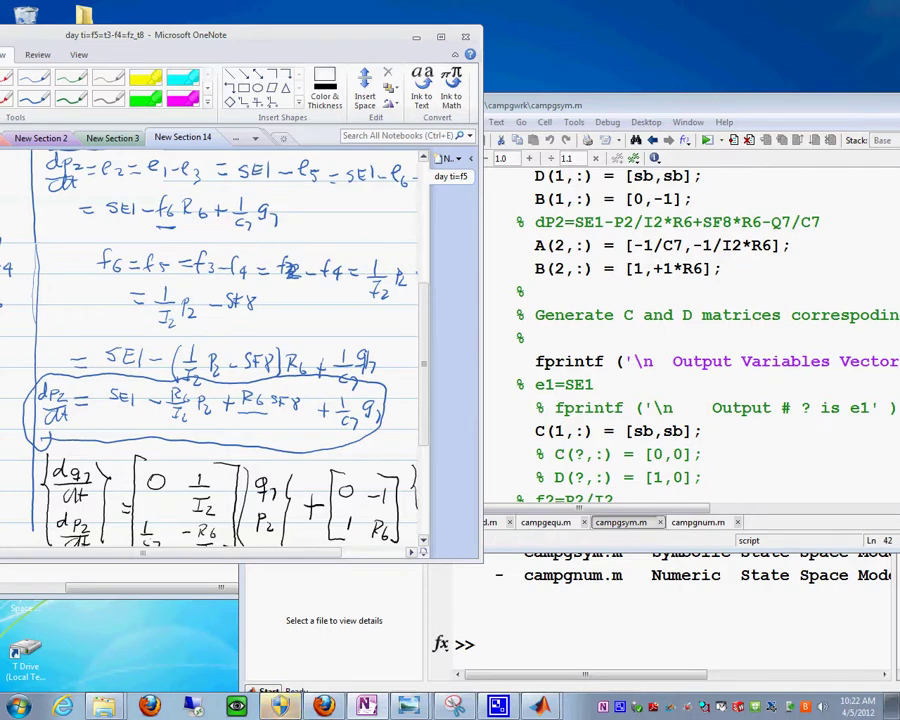
{"action": "left_click_drag", "start_coordinate": [820, 222], "coordinate": [517, 222]}
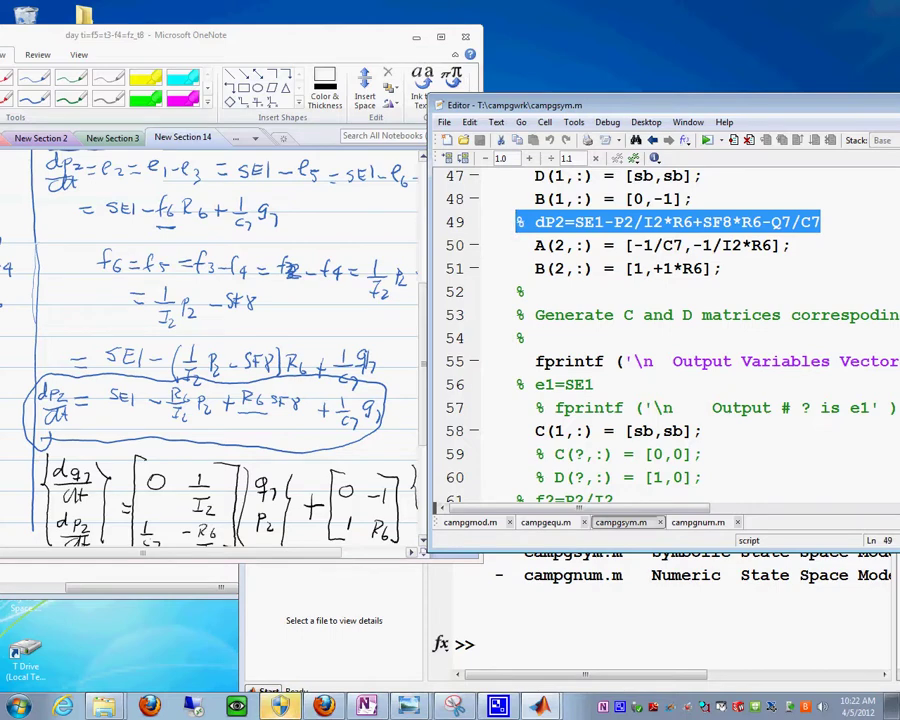
{"action": "left_click", "coordinate": [607, 122]}
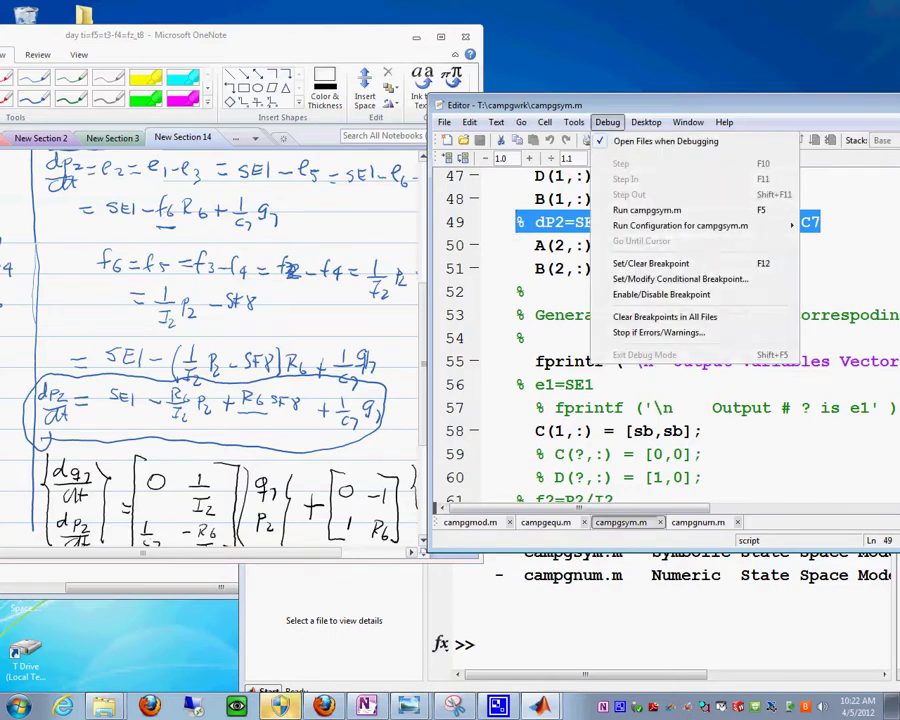
{"action": "key", "text": "Right"}
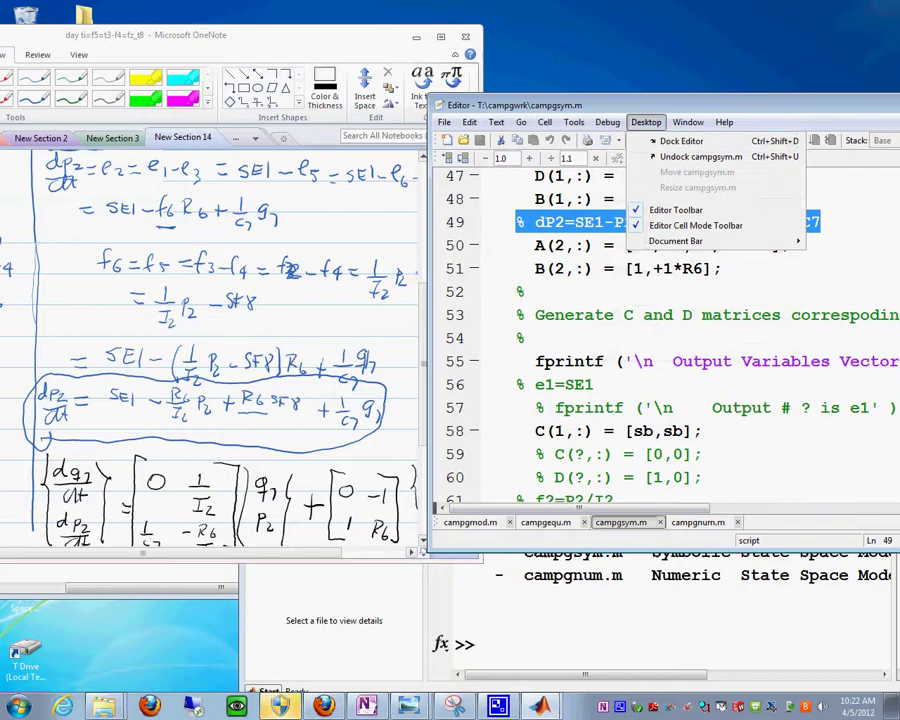
{"action": "key", "text": "Left"}
{"action": "key", "text": "Right"}
{"action": "key", "text": "Escape"}
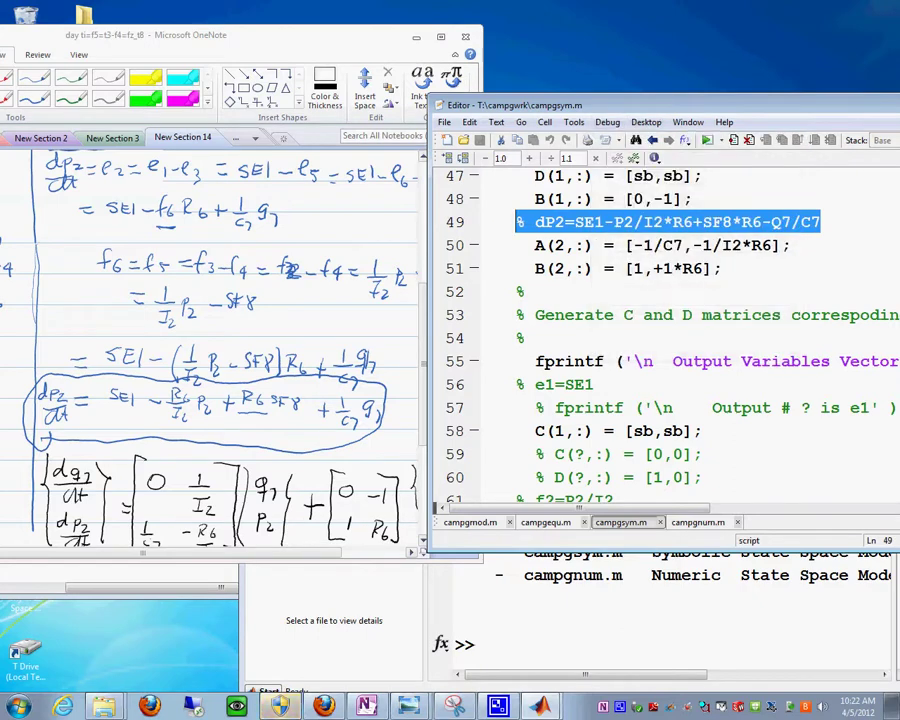
Clear the highlight on the dP2 line and run the campgsym.m script.
{"action": "left_click", "coordinate": [693, 177]}
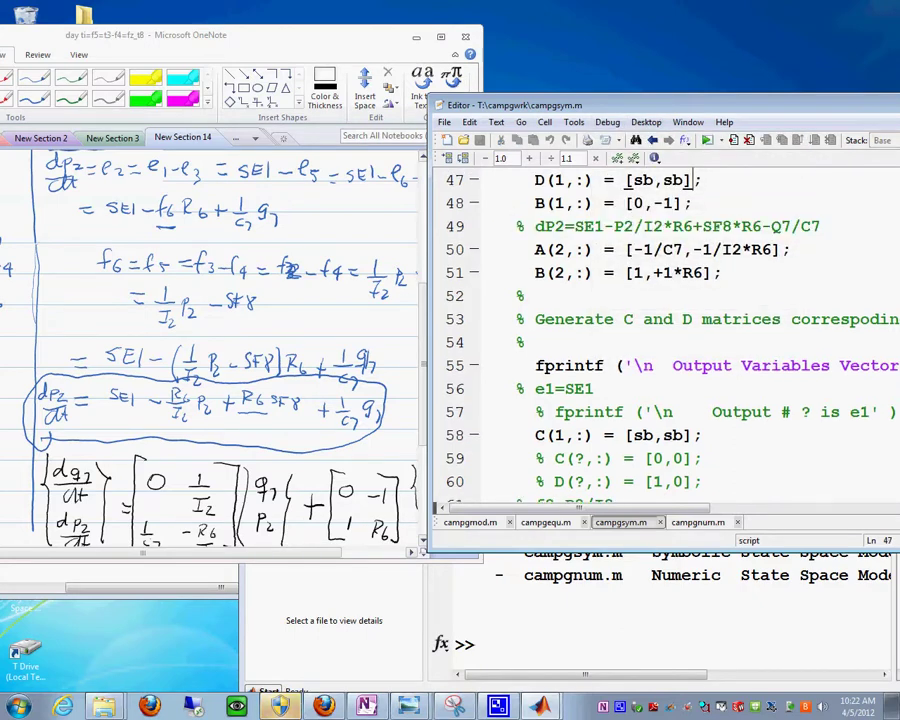
{"action": "left_click", "coordinate": [607, 122]}
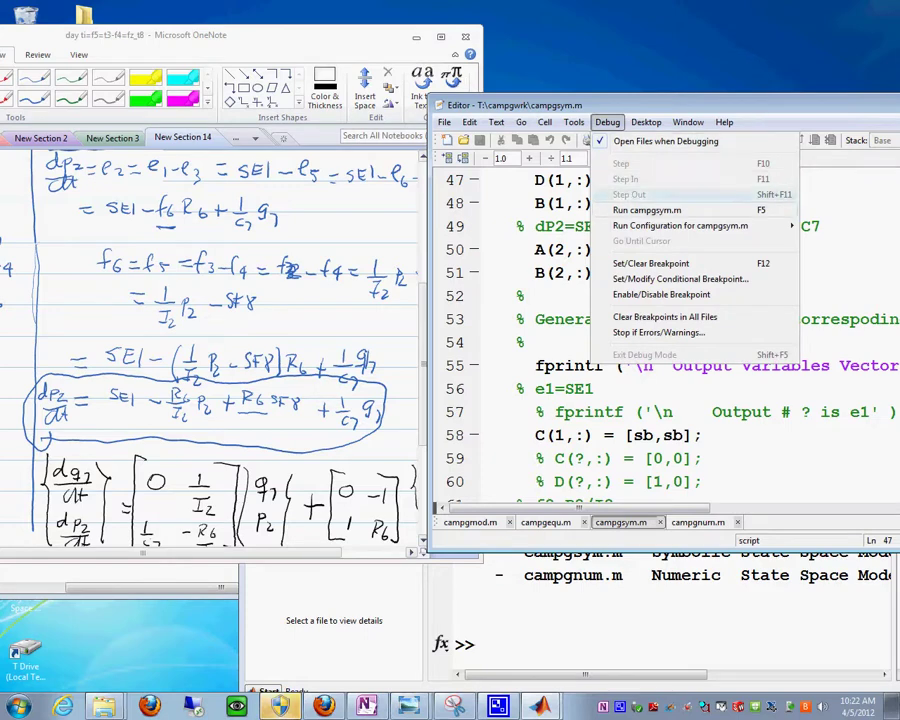
{"action": "key", "text": "Return"}
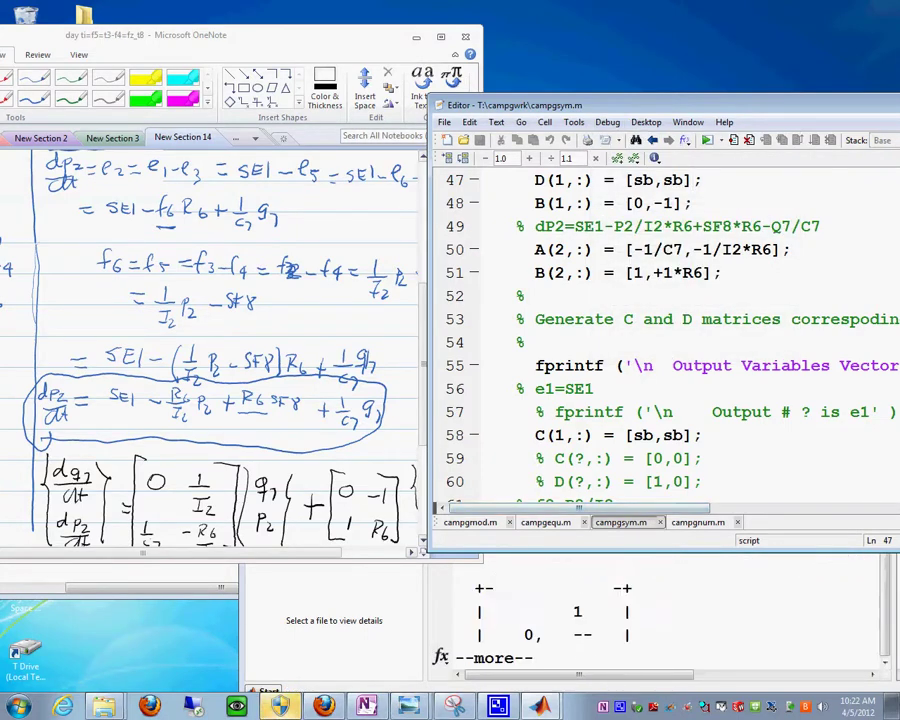
Bring the MATLAB Command Window forward and continue the paged output to show the symbolic A and B matrices.
{"action": "left_click", "coordinate": [644, 611]}
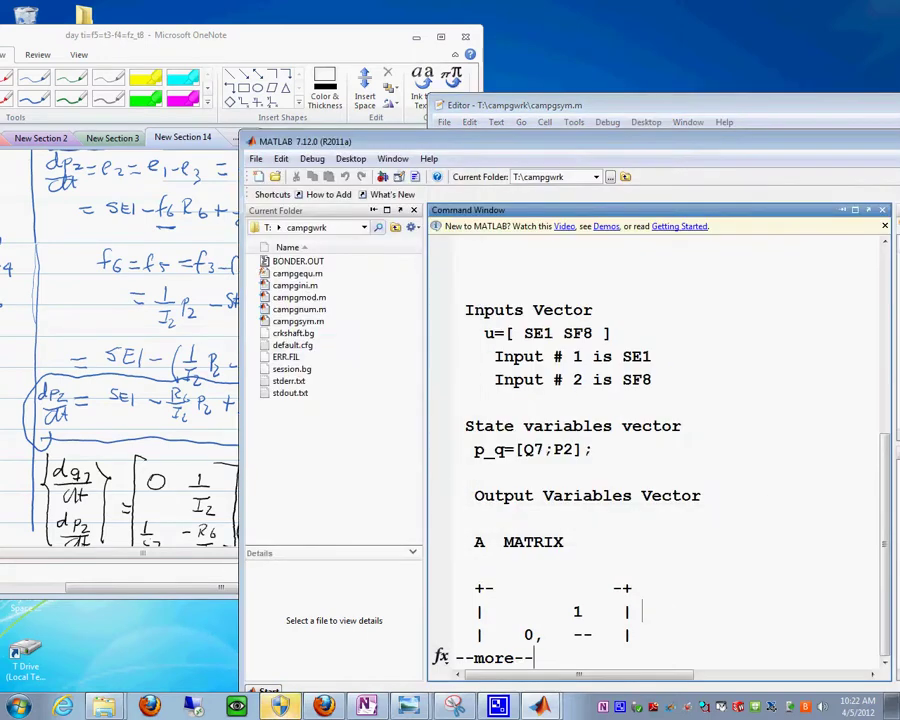
{"action": "key", "text": "space"}
{"action": "scroll", "coordinate": [644, 500], "scroll_direction": "up", "scroll_amount": 3}
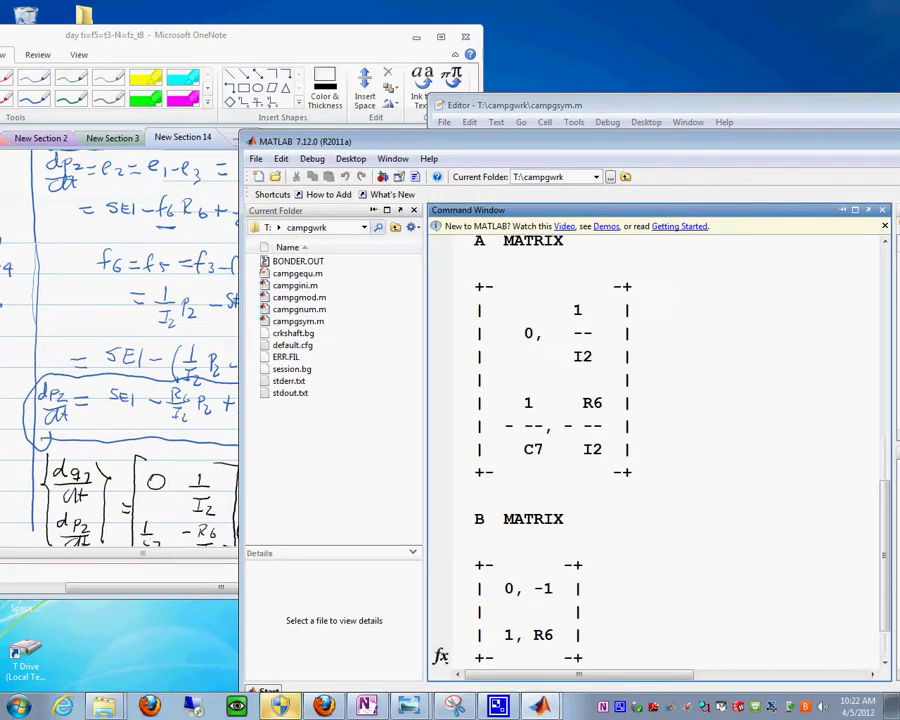
{"action": "scroll", "coordinate": [644, 500], "scroll_direction": "down", "scroll_amount": 1}
{"action": "scroll", "coordinate": [658, 440], "scroll_direction": "down", "scroll_amount": 1}
Show the handwritten matrix state equation in OneNote and place the MATLAB window beside it to compare the A and B matrices.
{"action": "left_click", "coordinate": [190, 502]}
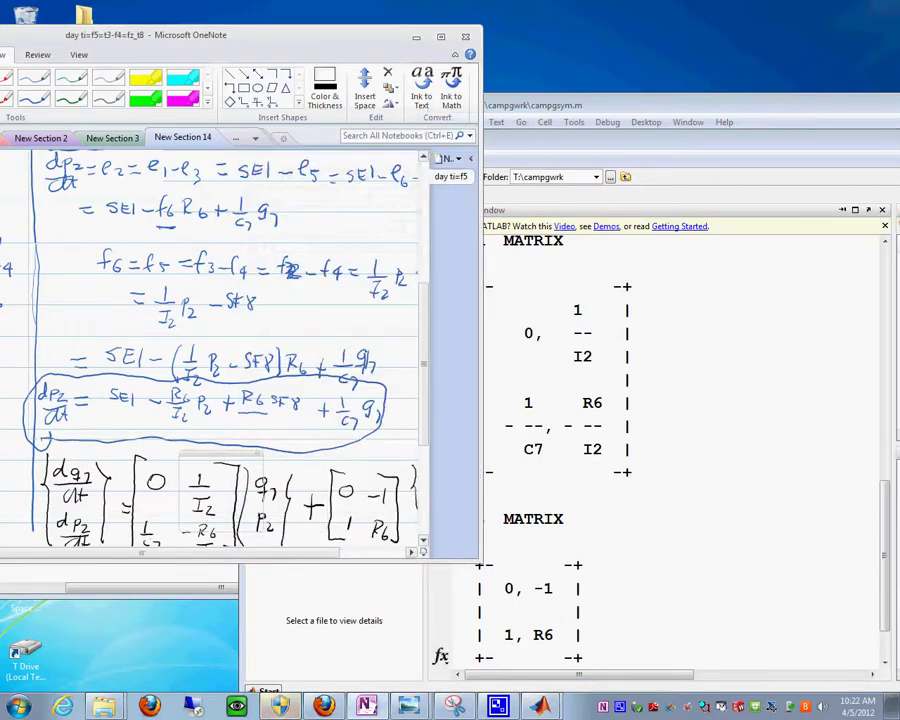
{"action": "scroll", "coordinate": [210, 350], "scroll_direction": "down", "scroll_amount": 3}
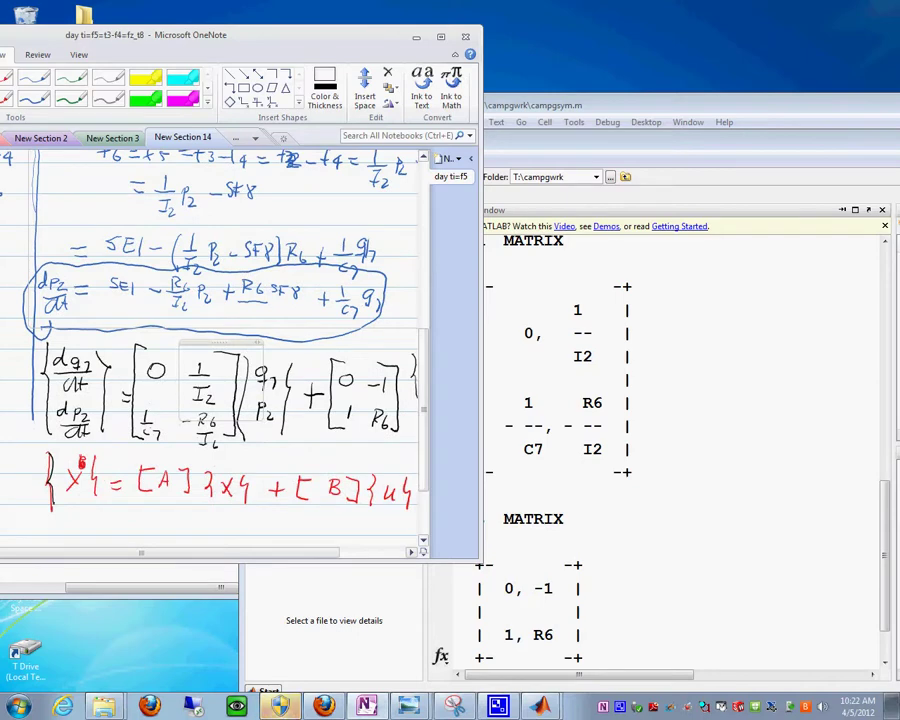
{"action": "left_click_drag", "start_coordinate": [660, 105], "coordinate": [697, 101]}
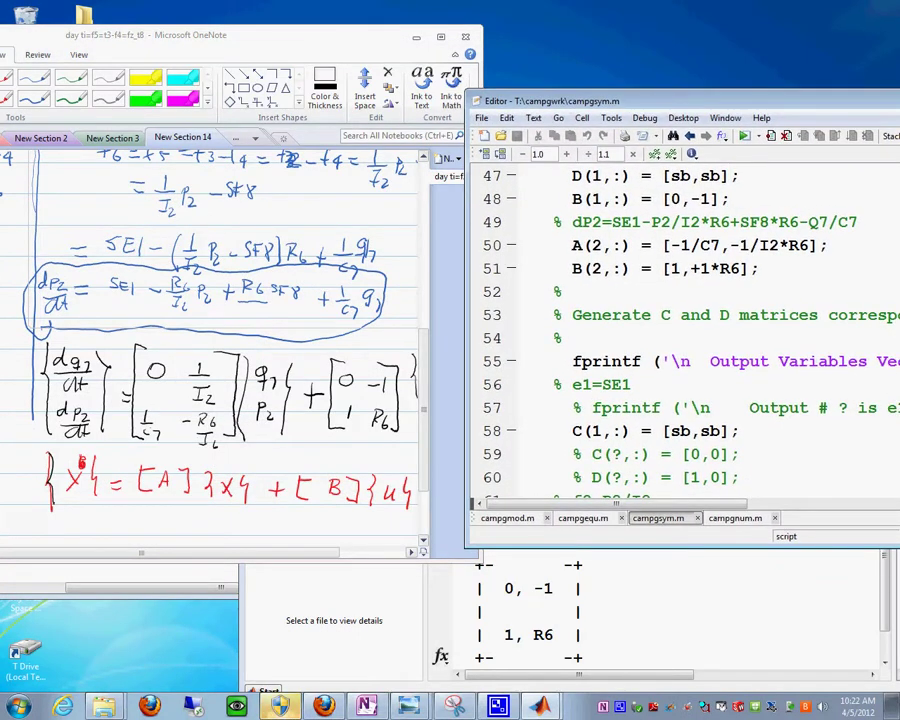
{"action": "key", "text": "alt+Tab"}
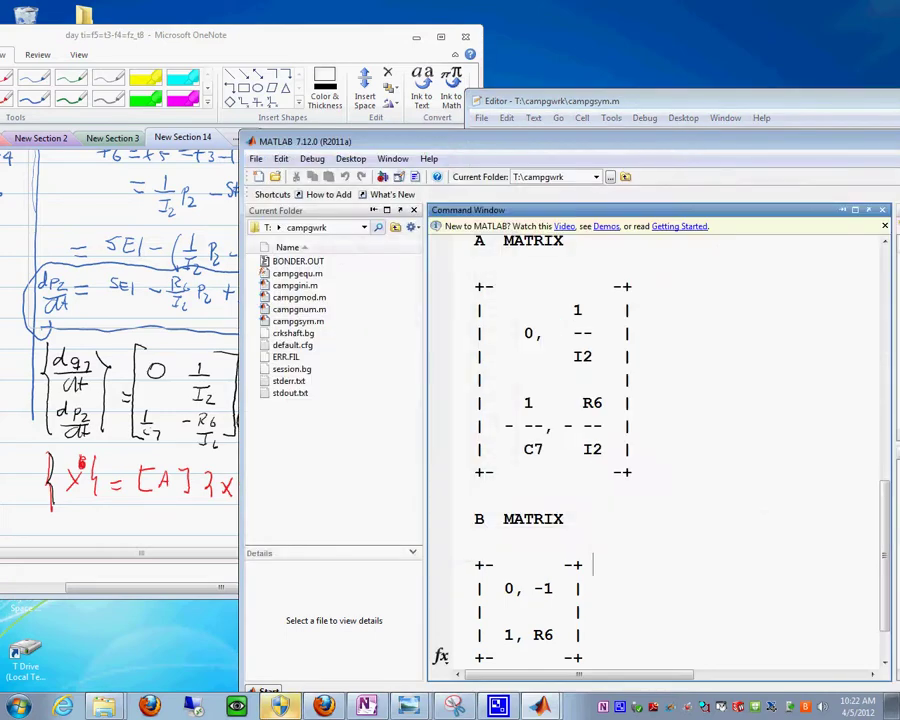
{"action": "left_click_drag", "start_coordinate": [600, 141], "coordinate": [748, 61]}
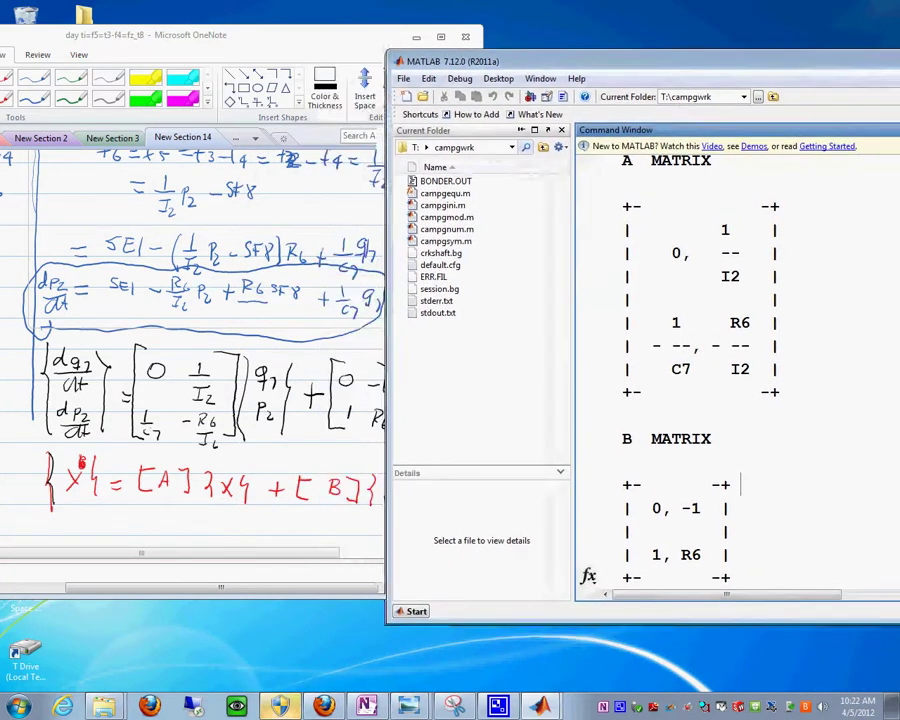
{"action": "left_click_drag", "start_coordinate": [478, 61], "coordinate": [497, 54]}
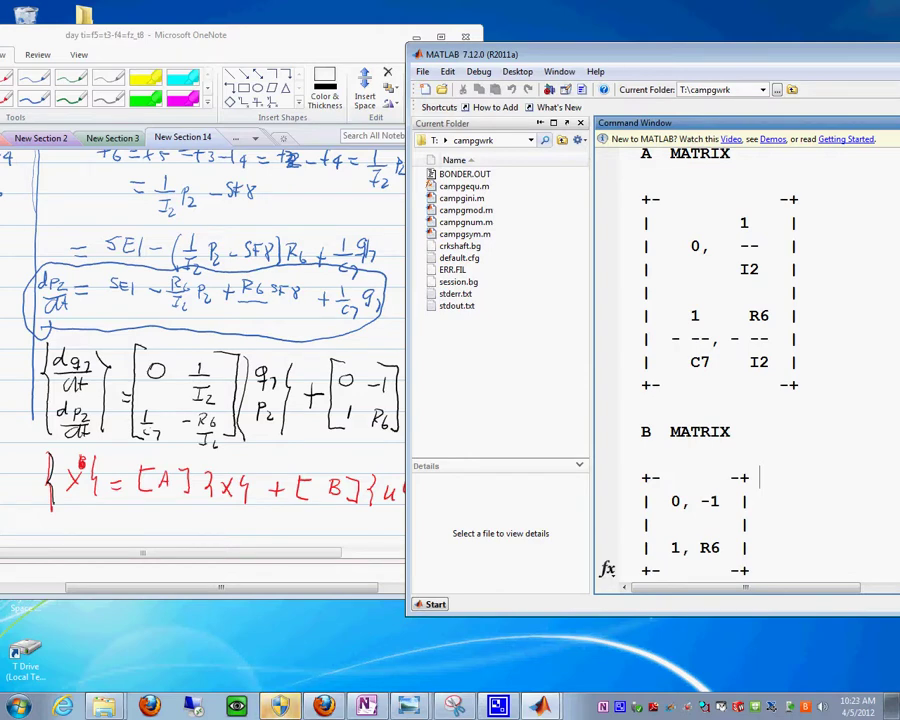
Move the MATLAB window over the notes so its full width fits on the desktop.
{"action": "left_click_drag", "start_coordinate": [640, 54], "coordinate": [296, 18]}
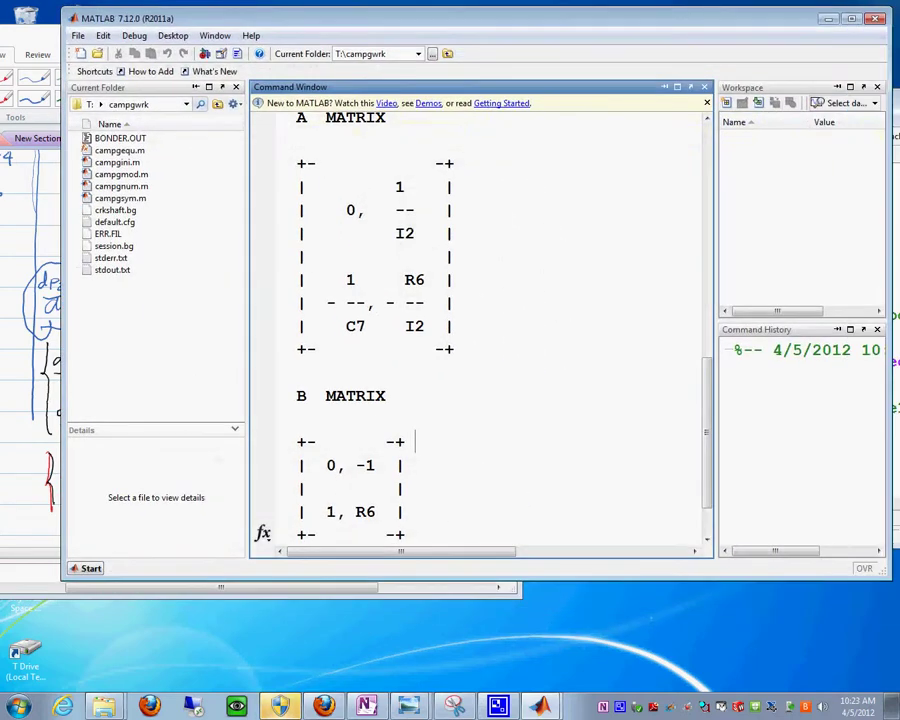